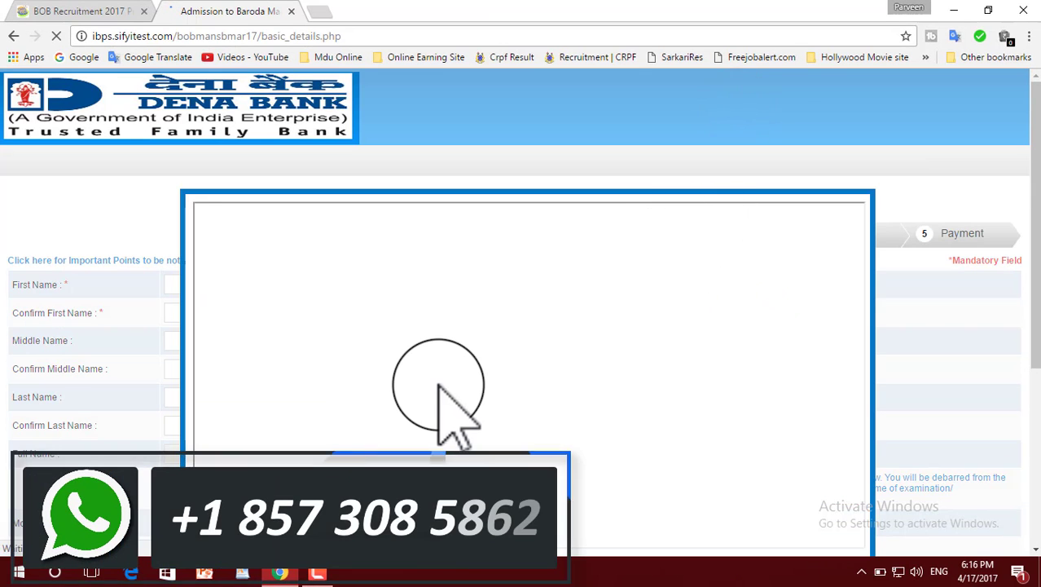
# Step: Dismiss the notice covering the registration form and close the download manager's duplicate-link and missing-files dialogs
pyautogui.scroll(-4, 453, 407)
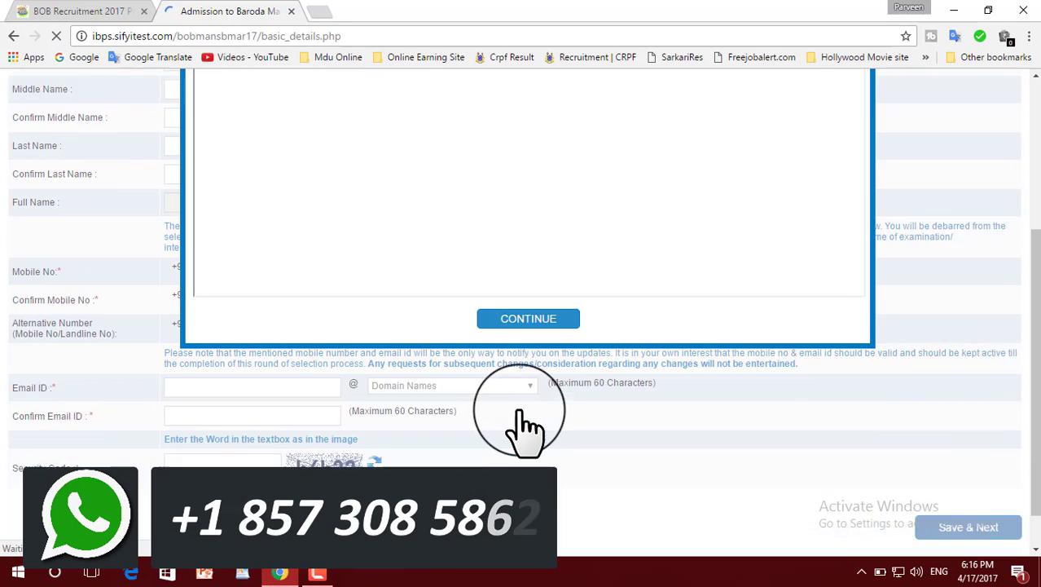
pyautogui.click(530, 274)
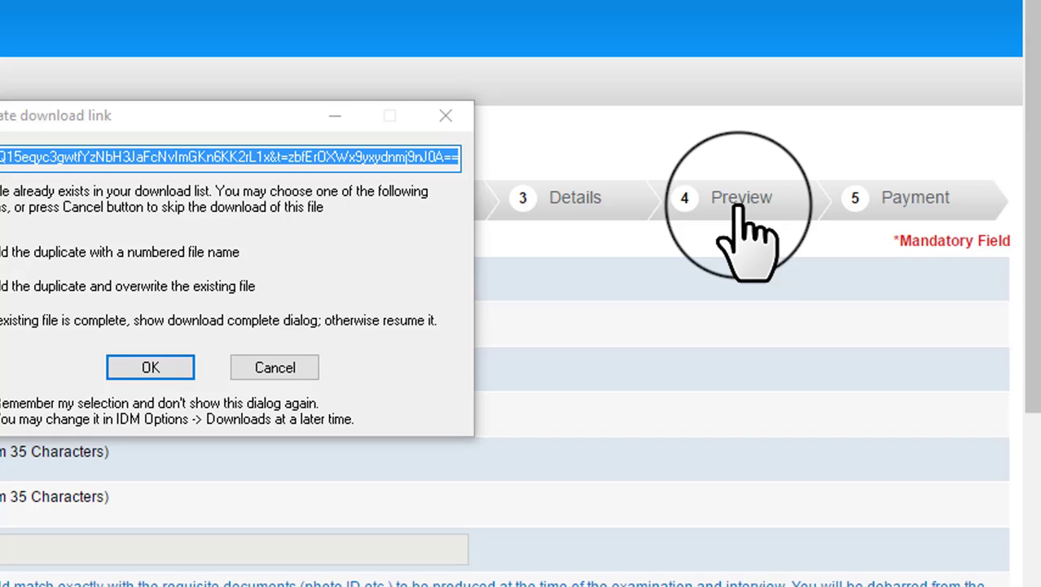
pyautogui.click(911, 199)
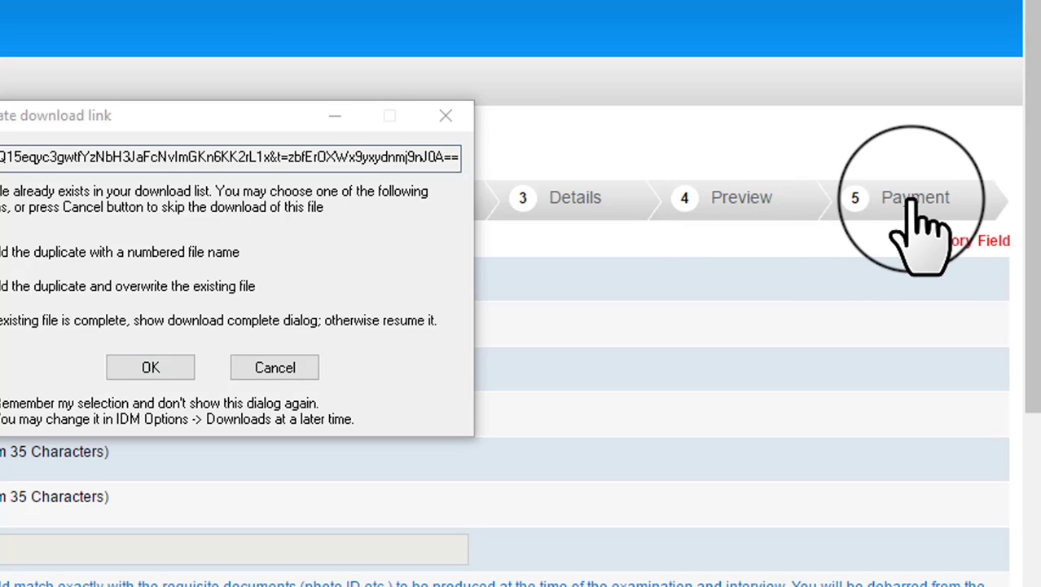
pyautogui.click(446, 116)
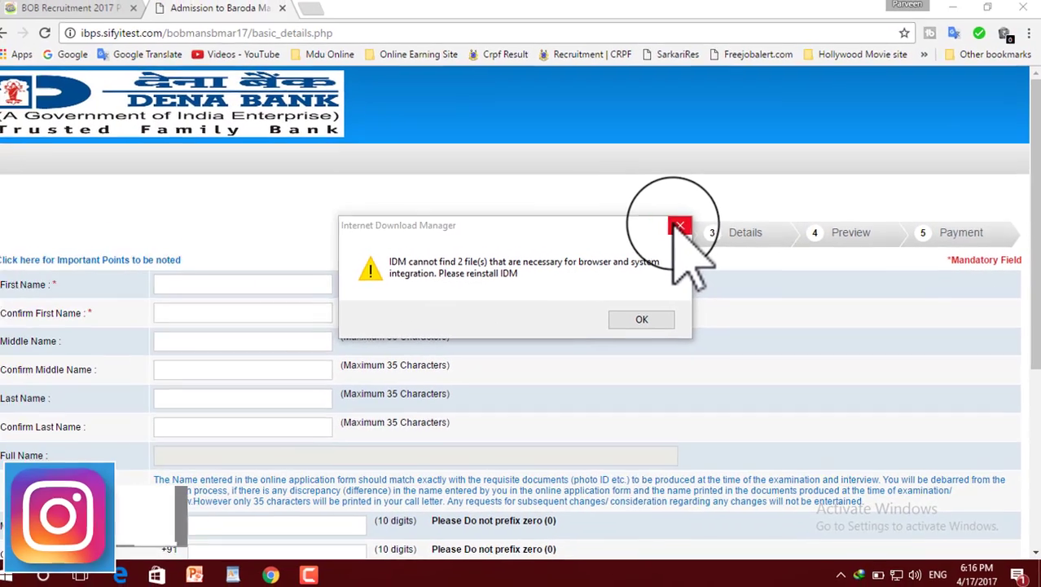
pyautogui.click(679, 225)
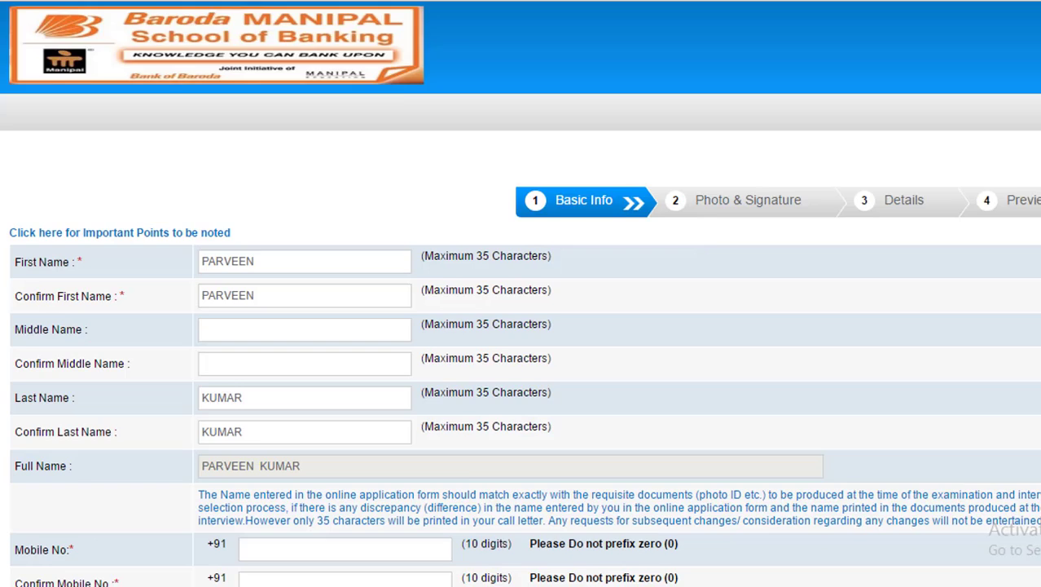
# Step: Fill in the candidate's mobile numbers, e-mail with the gmail.com domain and security code, and save the basic info, confirming the data is correct
pyautogui.scroll(-3, 447, 542)
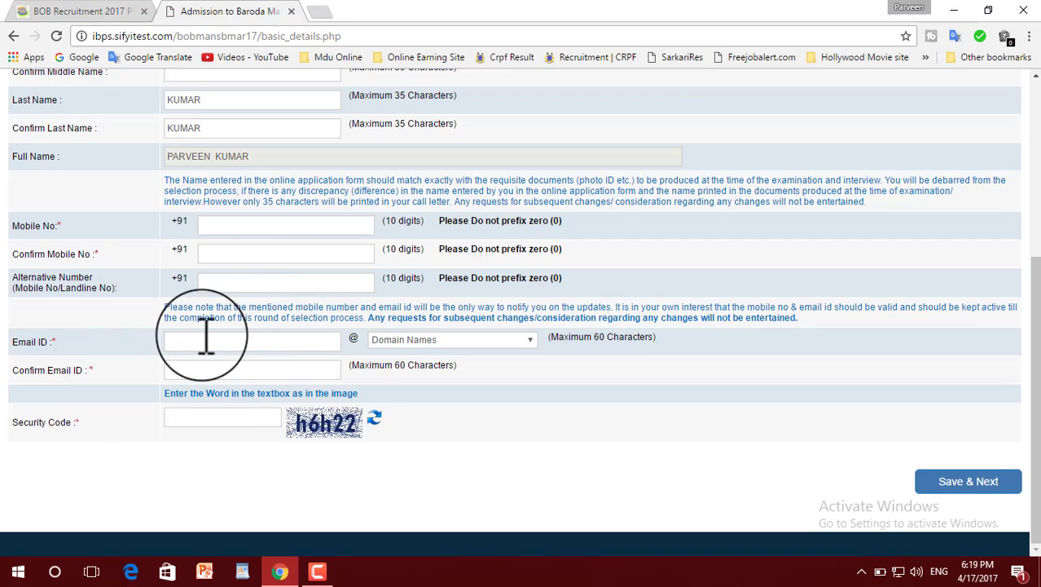
pyautogui.click(406, 343)
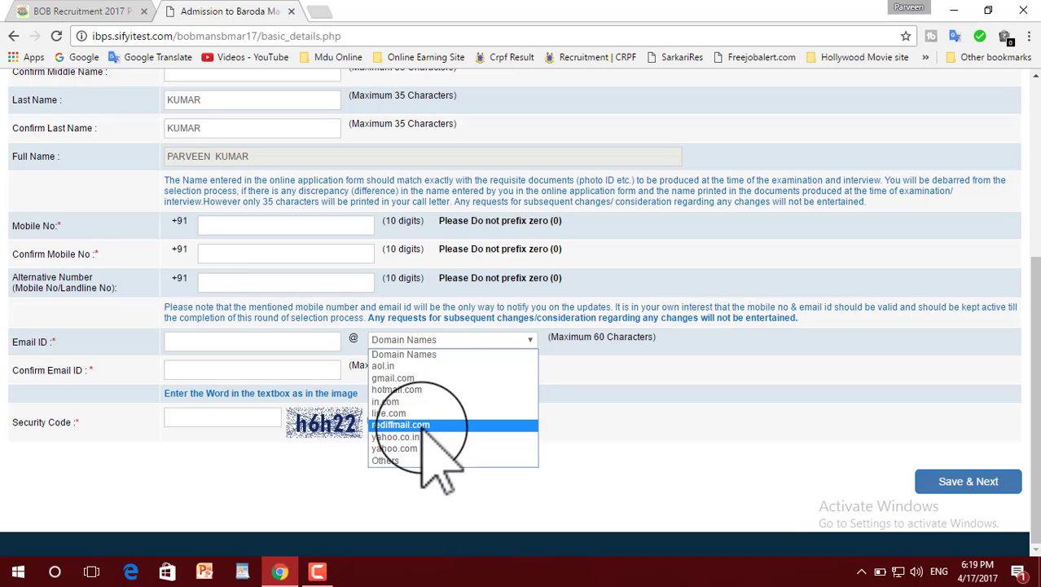
pyautogui.click(252, 364)
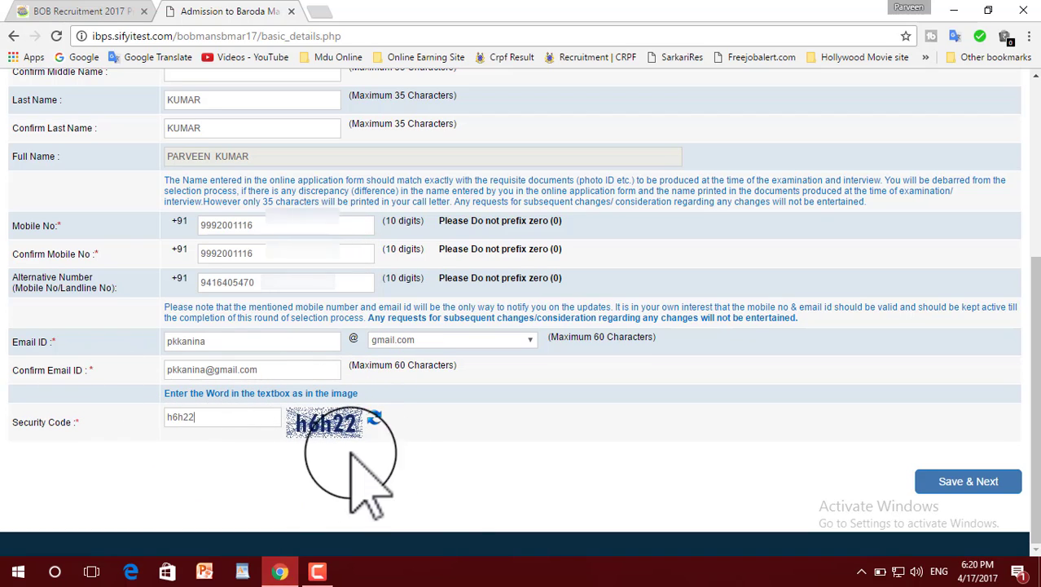
pyautogui.click(960, 481)
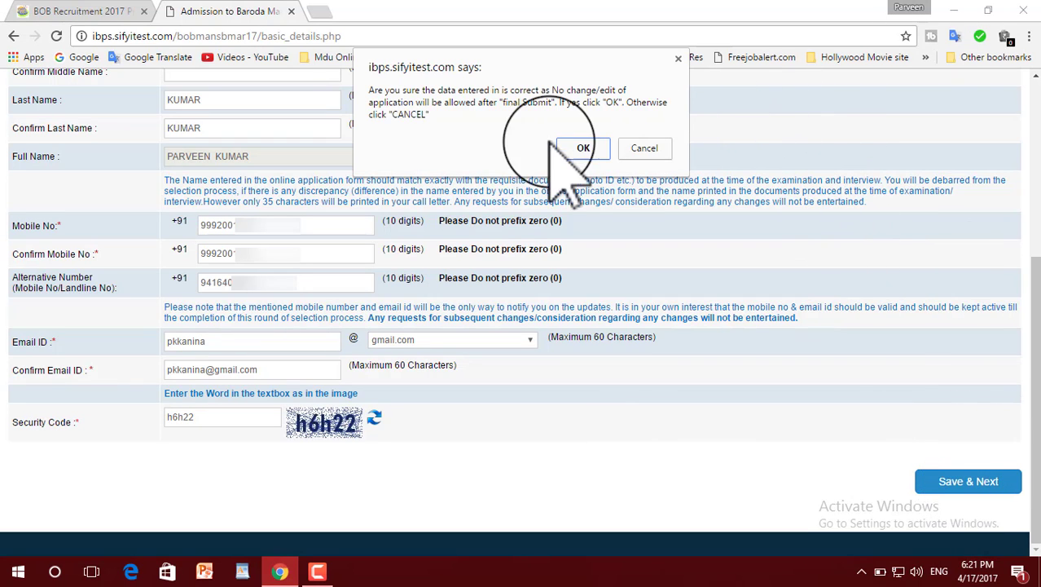
pyautogui.click(583, 149)
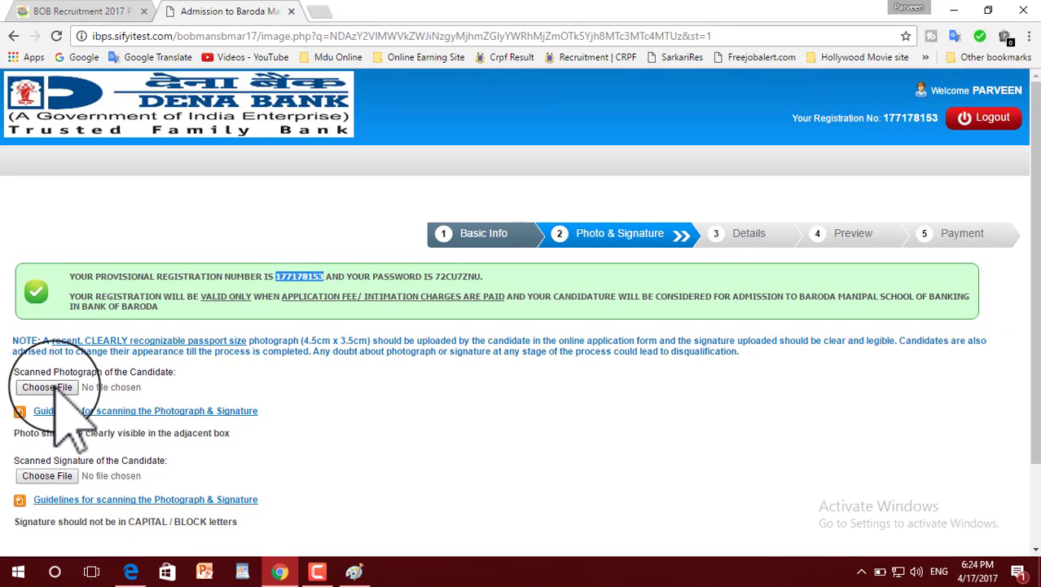
# Step: Upload fff.jpg from the Signature and Ph folder as the candidate's scanned photograph
pyautogui.click(47, 387)
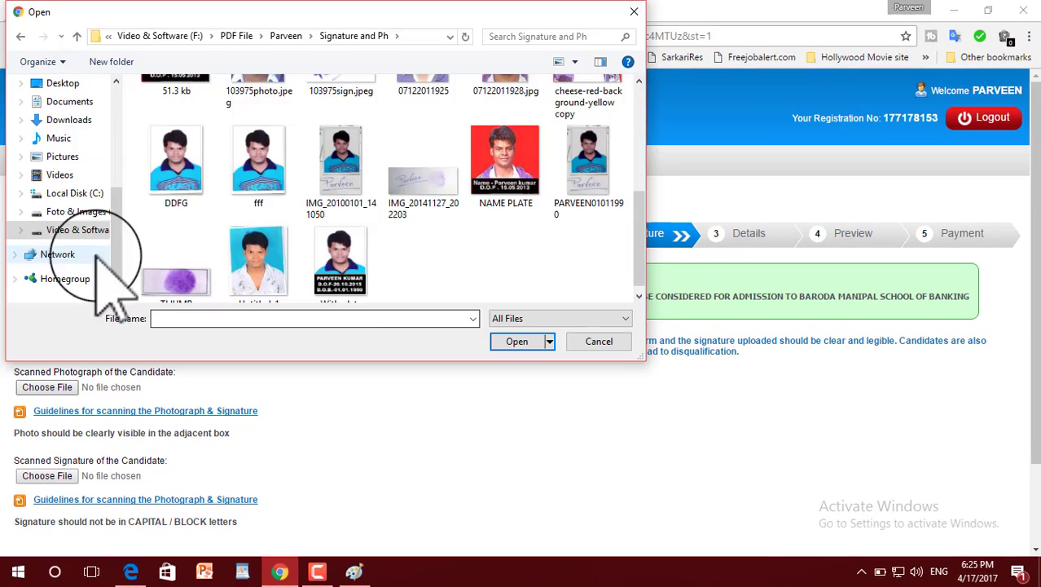
pyautogui.click(259, 171)
pyautogui.click(516, 342)
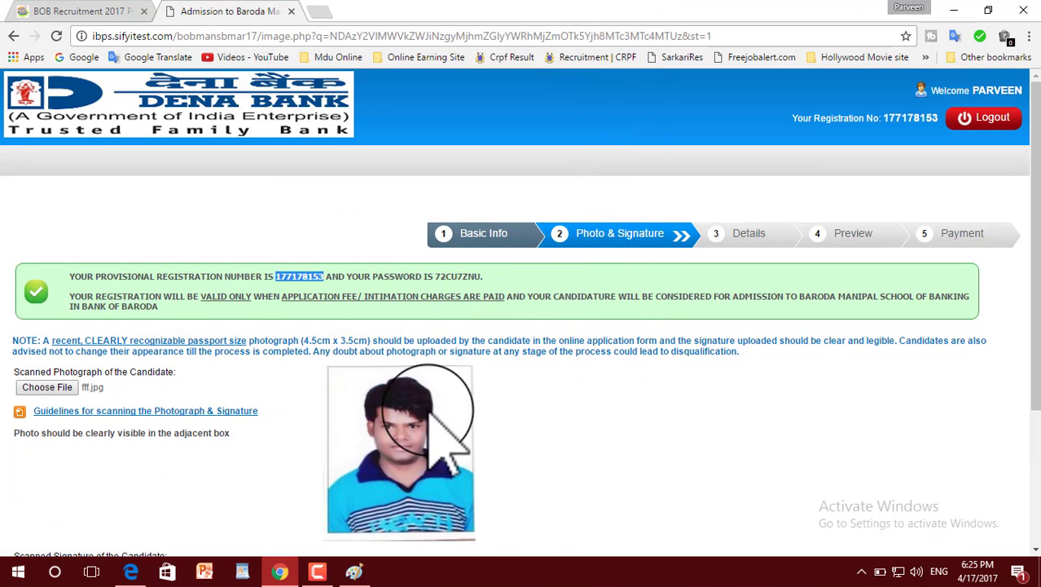
# Step: Upload 13 KB.jpg as the candidate's scanned signature and continue to the Details stage
pyautogui.scroll(-2, 489, 464)
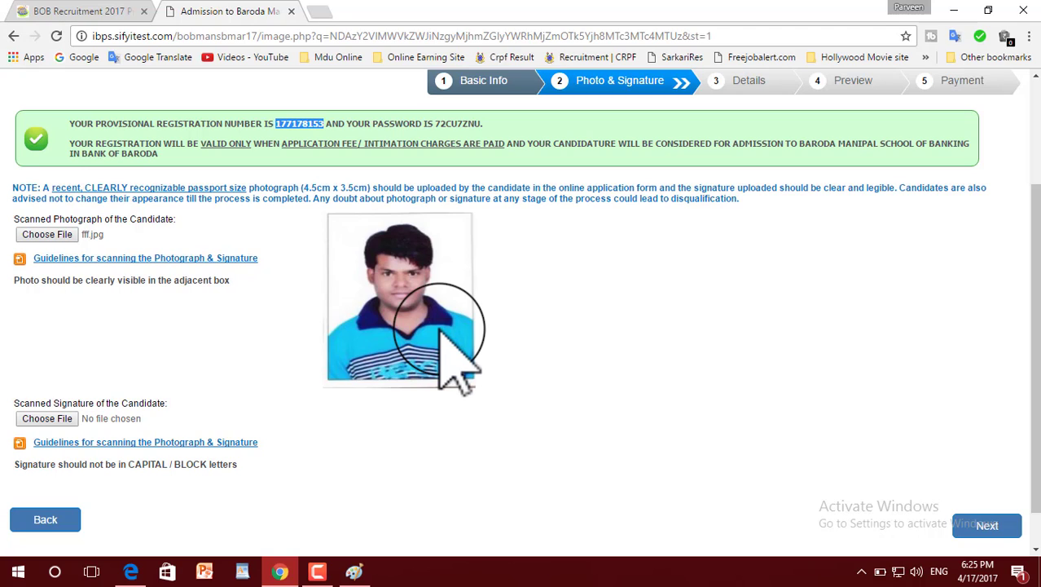
pyautogui.click(47, 418)
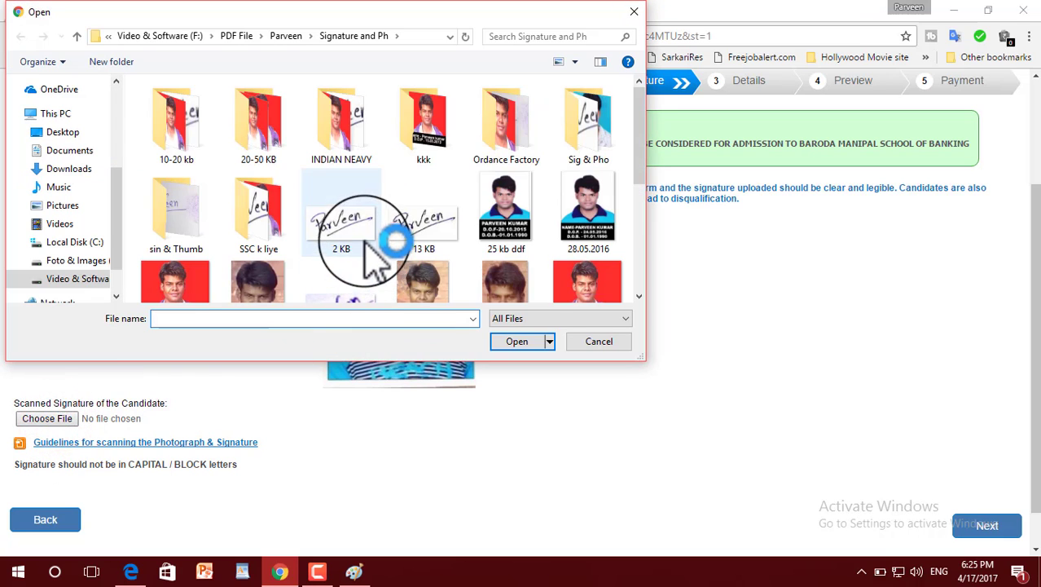
pyautogui.click(420, 230)
pyautogui.click(518, 340)
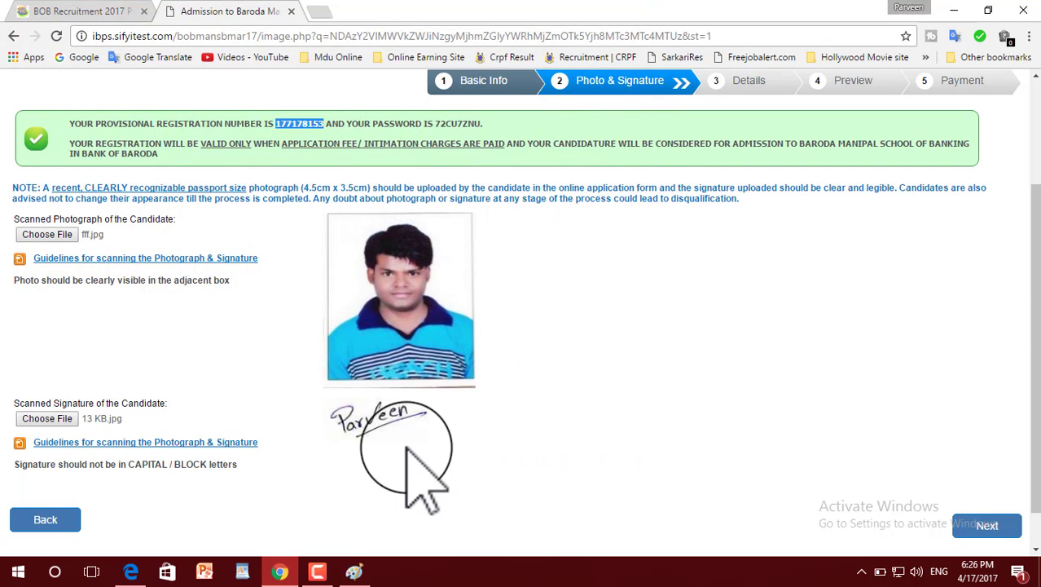
pyautogui.scroll(-1, 477, 441)
pyautogui.scroll(3, 534, 349)
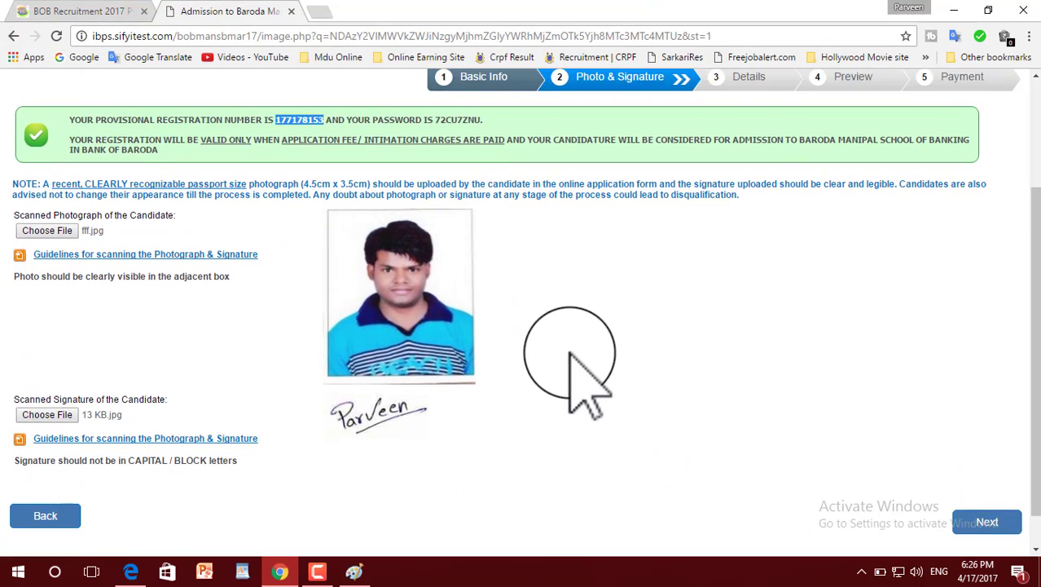
pyautogui.scroll(-3, 597, 471)
pyautogui.click(988, 479)
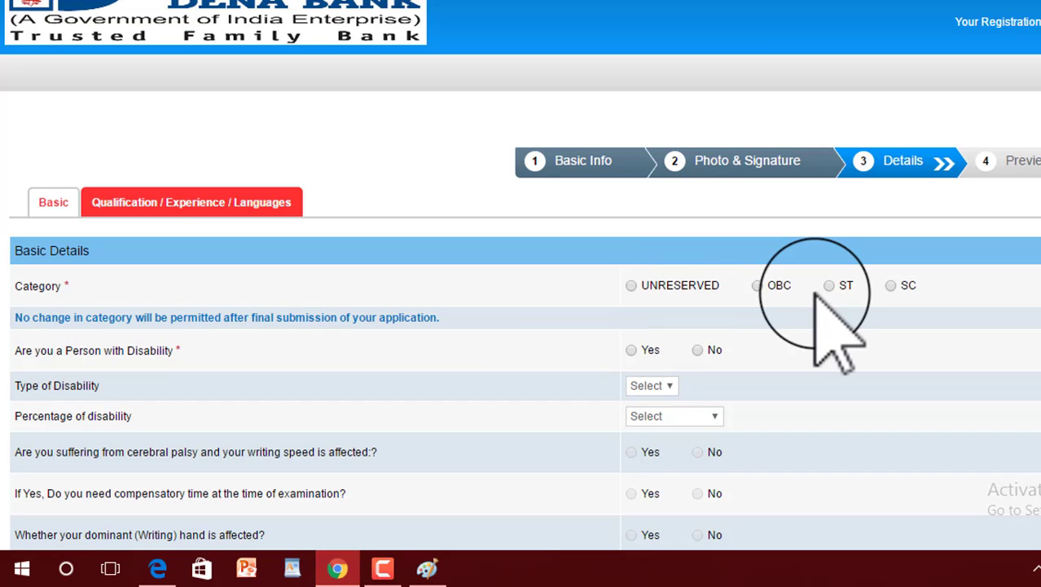
# Step: Set the category to SC, accepting its notice, and answer No to disability, 1984 riots family member and Jammu & Kashmir domicile
pyautogui.click(892, 285)
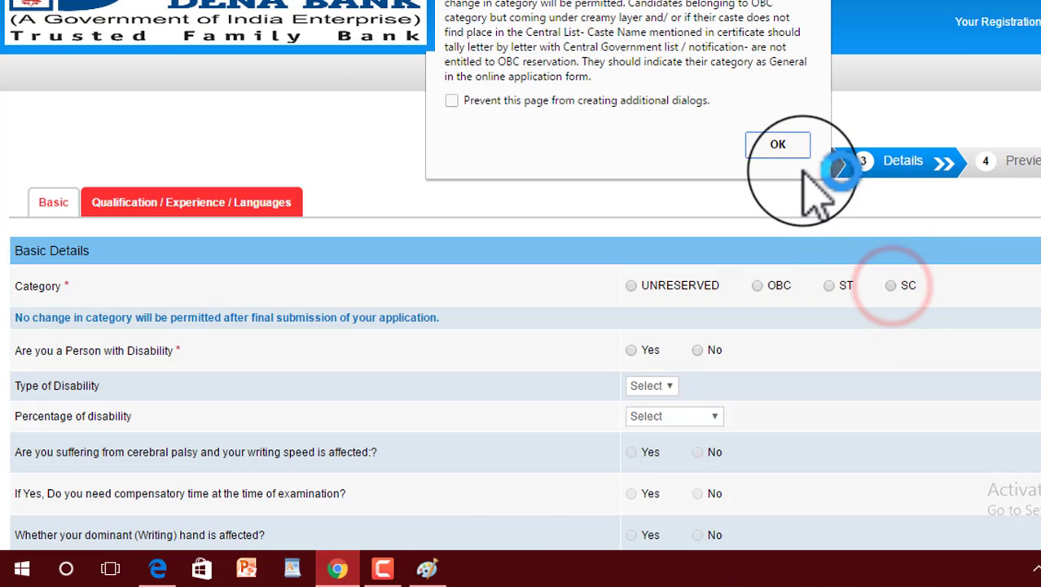
pyautogui.click(778, 143)
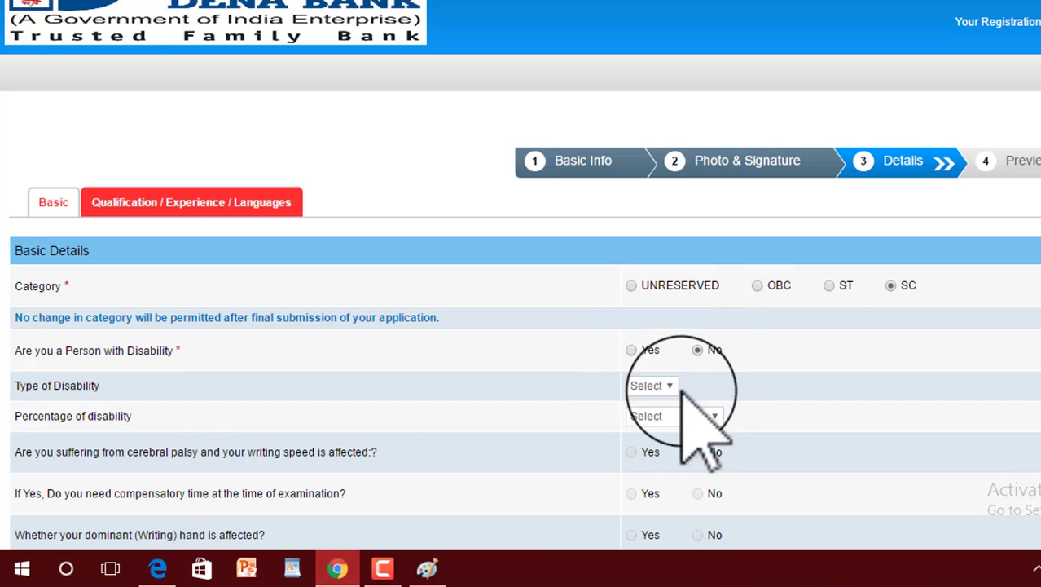
pyautogui.scroll(-3, 688, 396)
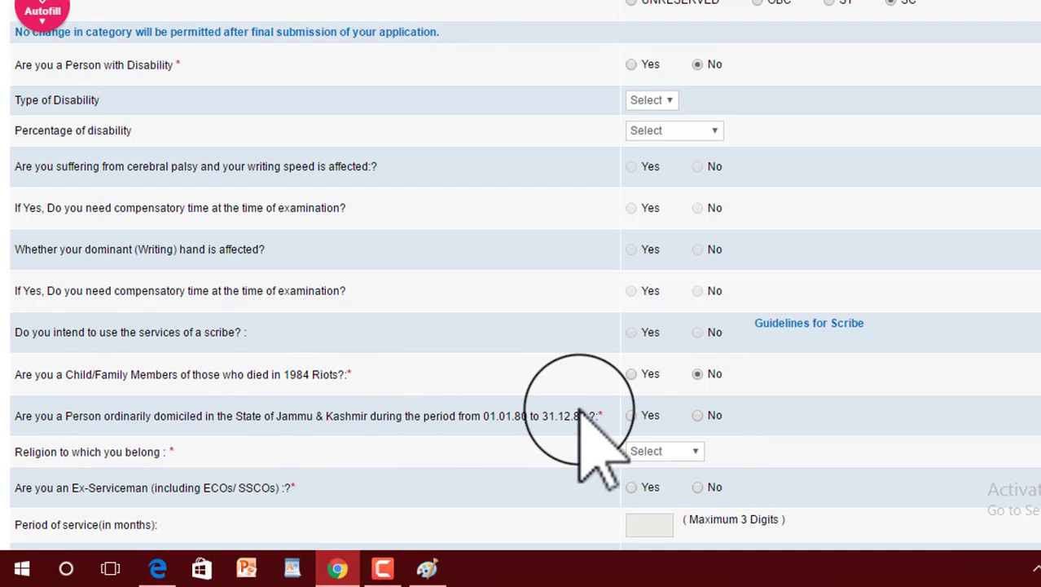
pyautogui.click(697, 415)
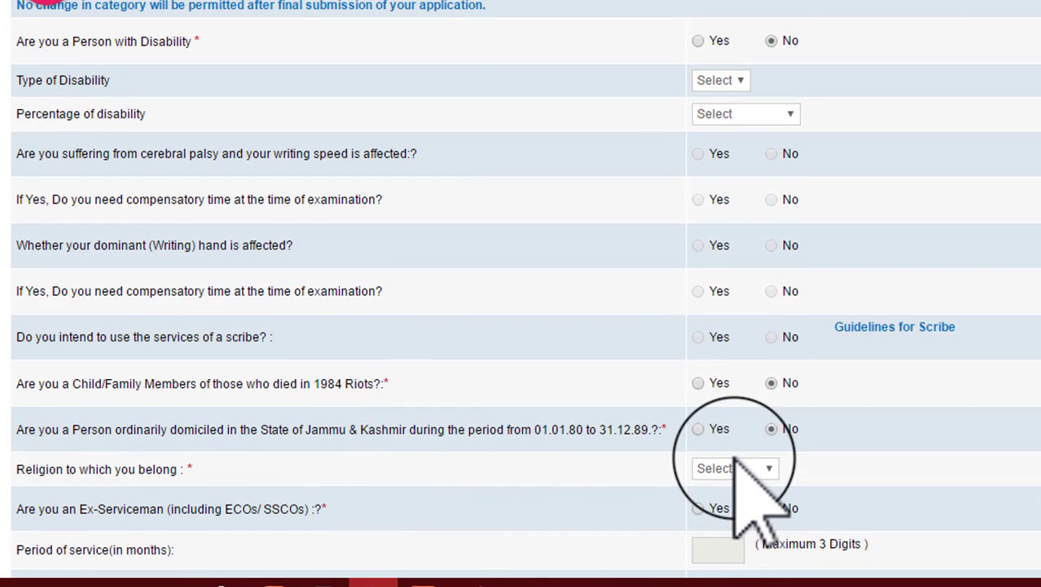
# Step: Set religion to Hindu and nationality to Indian, answering No to ex-serviceman and religious minority community
pyautogui.click(735, 461)
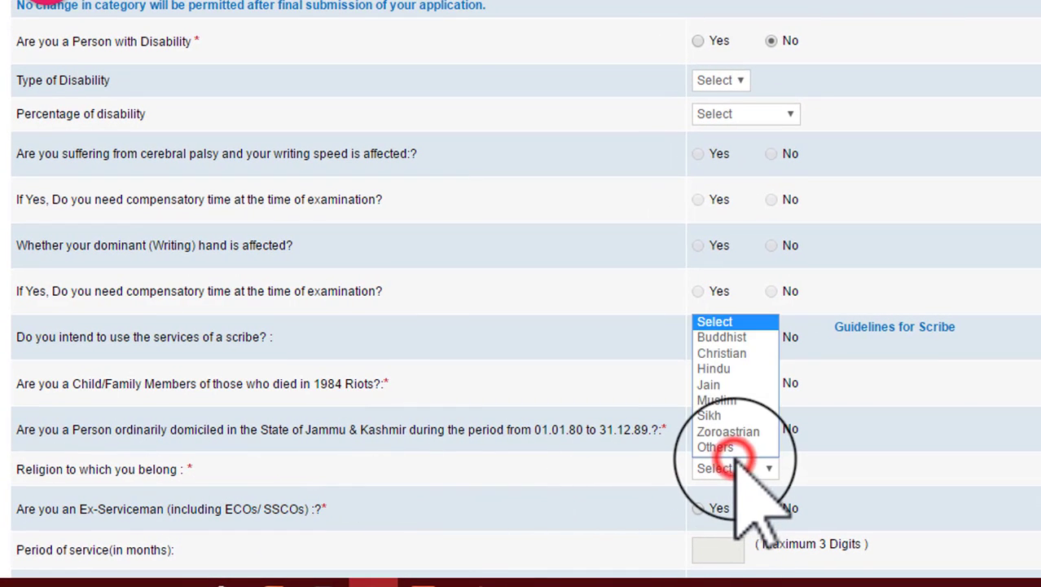
pyautogui.click(739, 368)
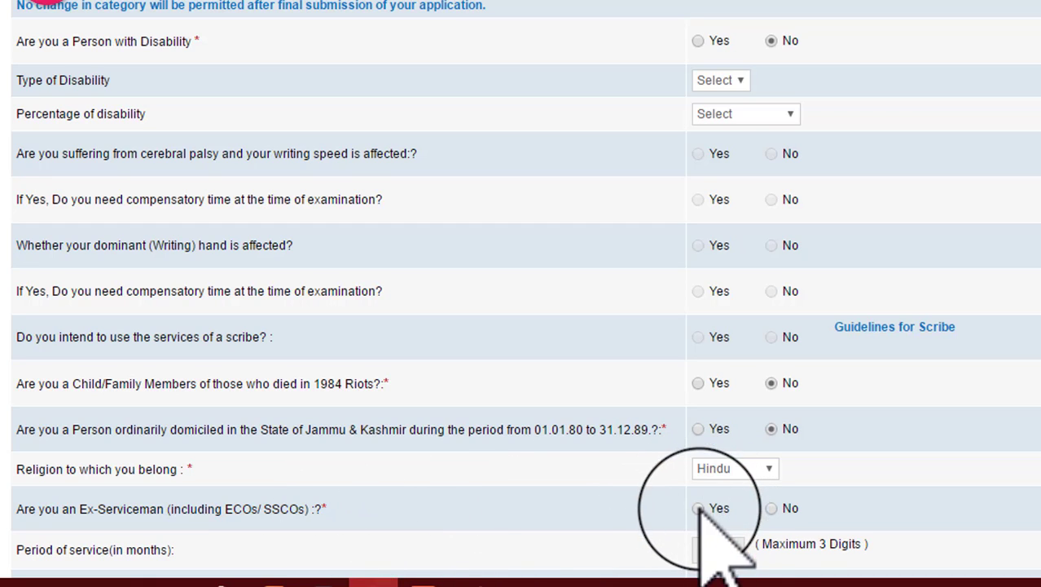
pyautogui.click(770, 508)
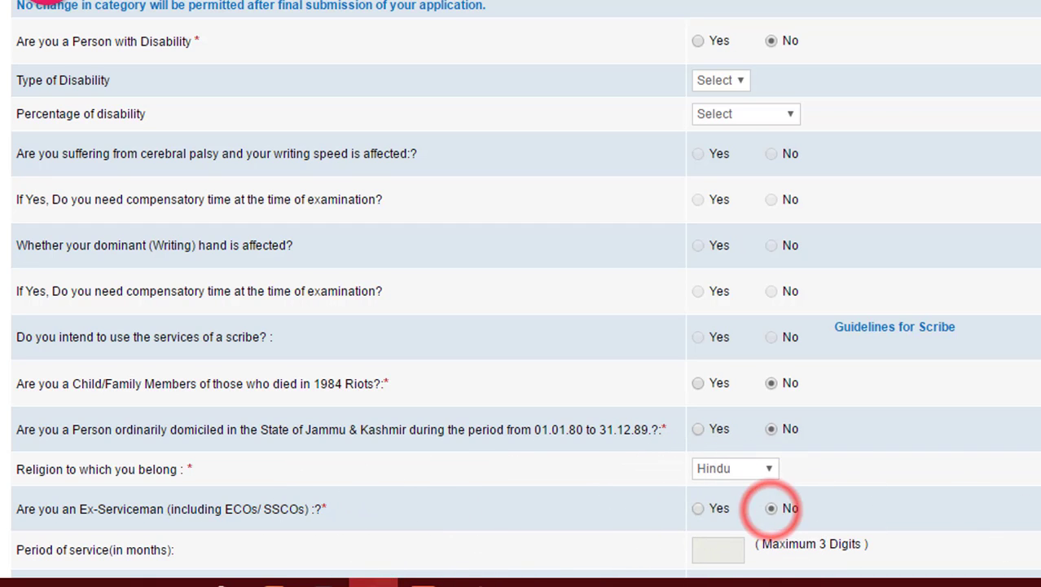
pyautogui.scroll(-4, 522, 294)
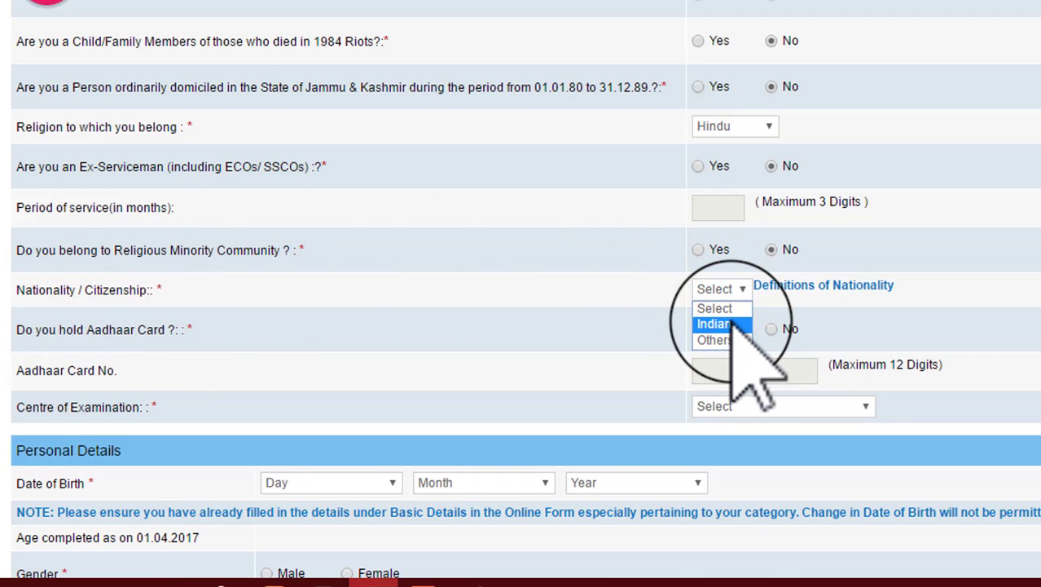
pyautogui.click(732, 324)
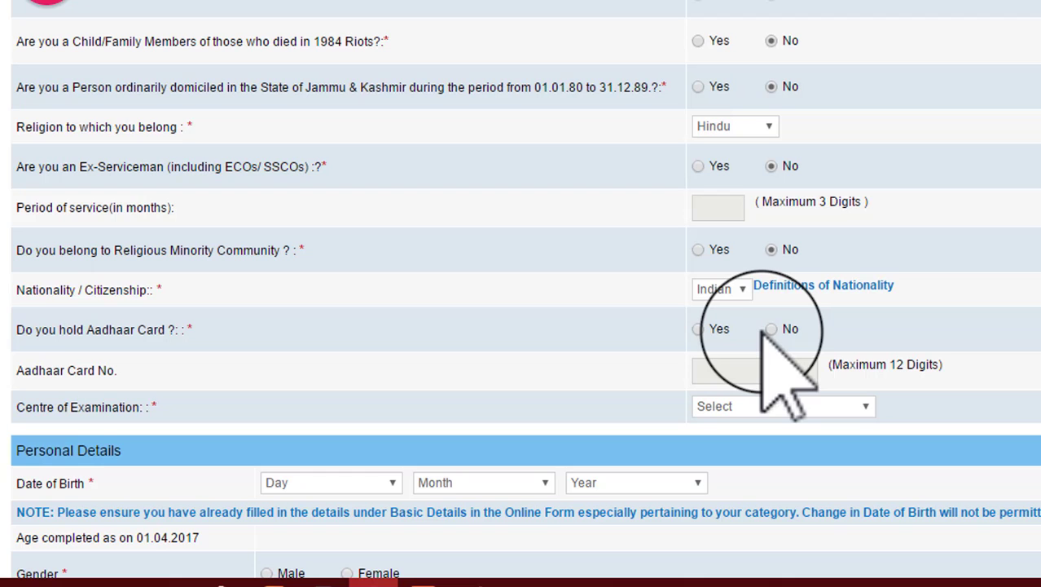
# Step: Answer Yes to holding an Aadhaar card, enter the Aadhaar card number, and choose Delhi-NCR as the centre of examination
pyautogui.click(699, 329)
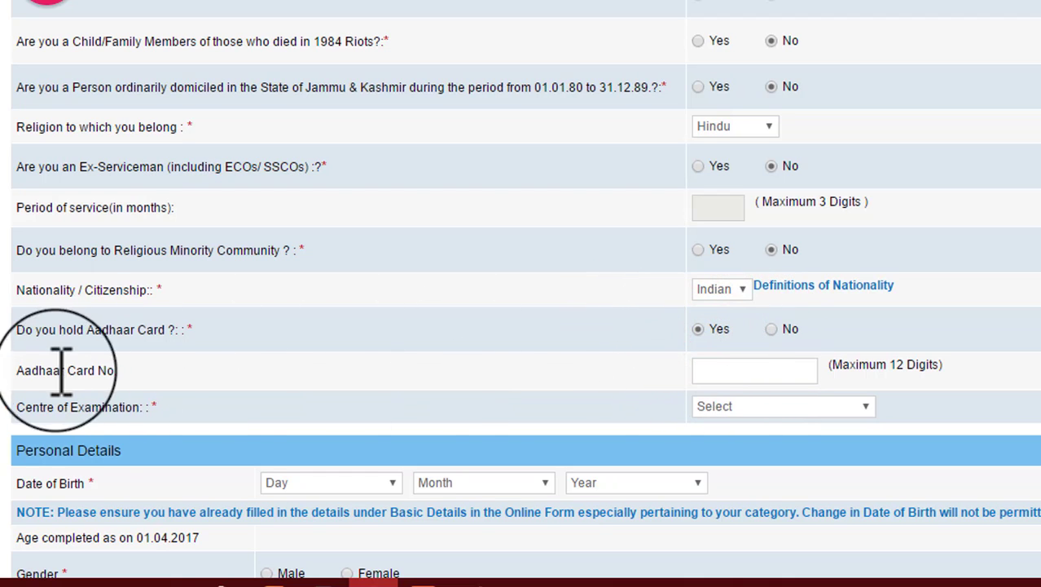
pyautogui.click(755, 368)
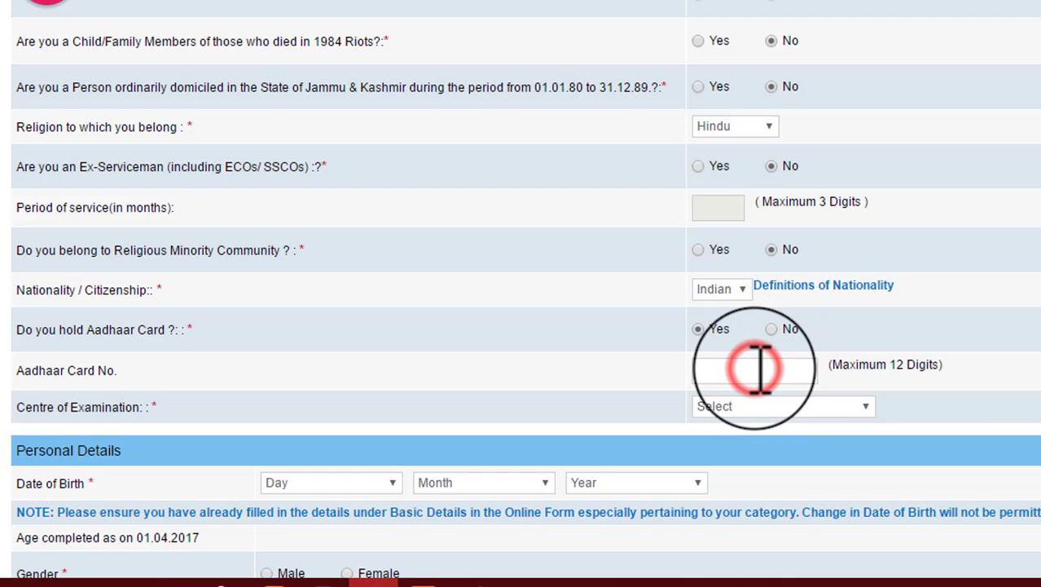
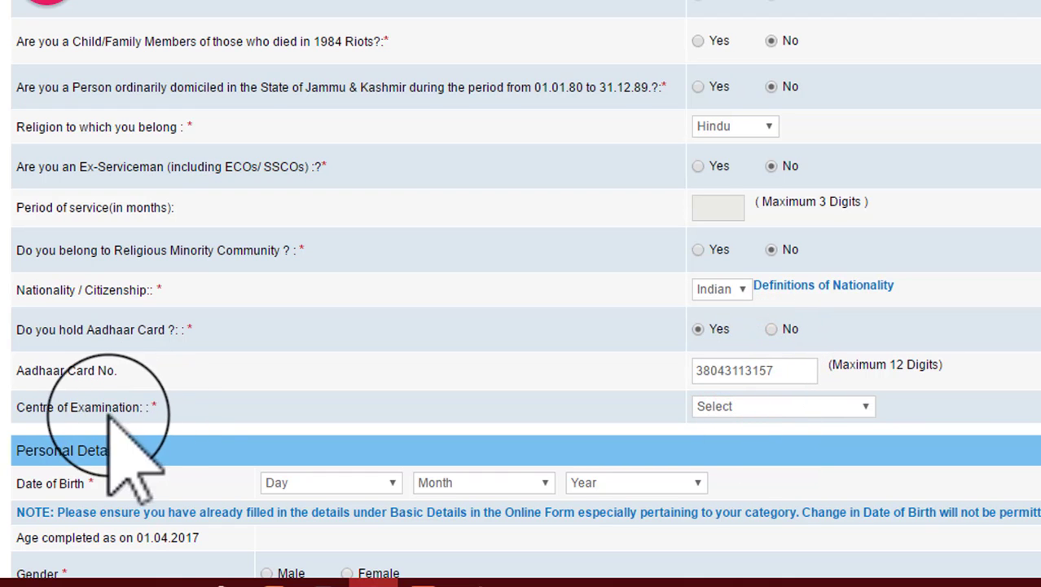
pyautogui.click(770, 406)
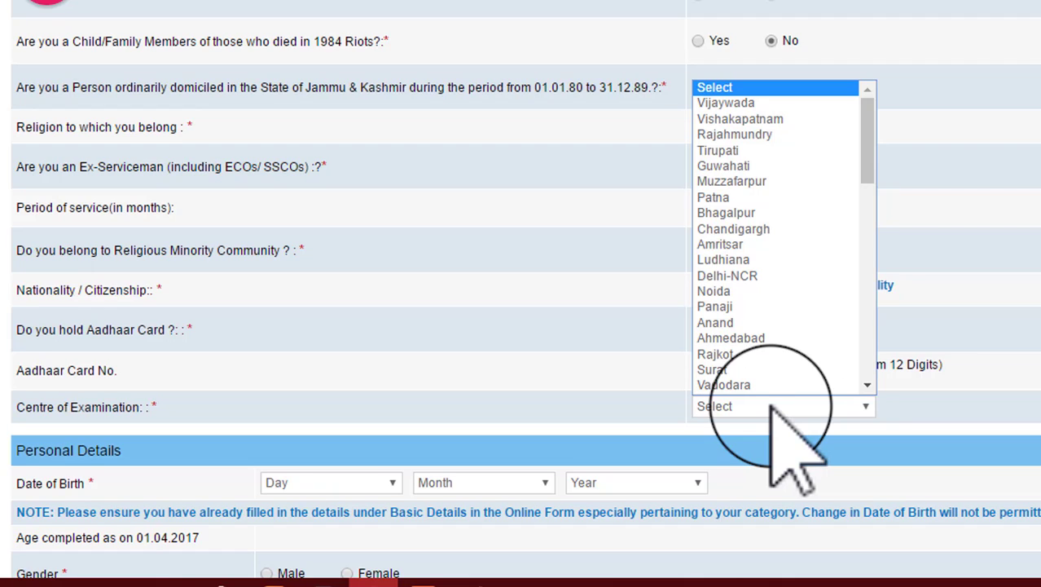
pyautogui.click(753, 277)
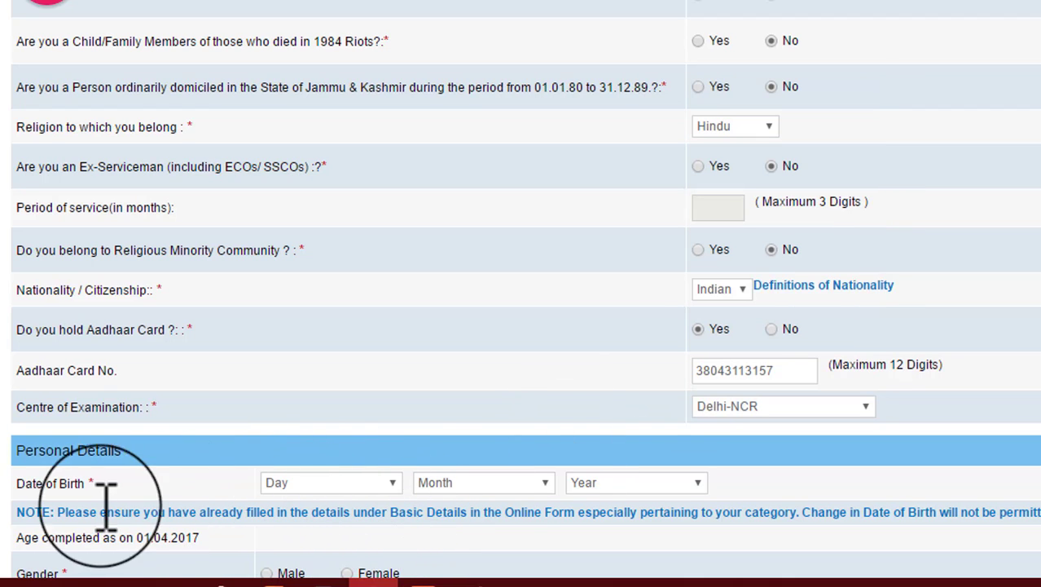
# Step: Fill in the candidate's date of birth and set the gender to Male in the personal details
pyautogui.click(317, 480)
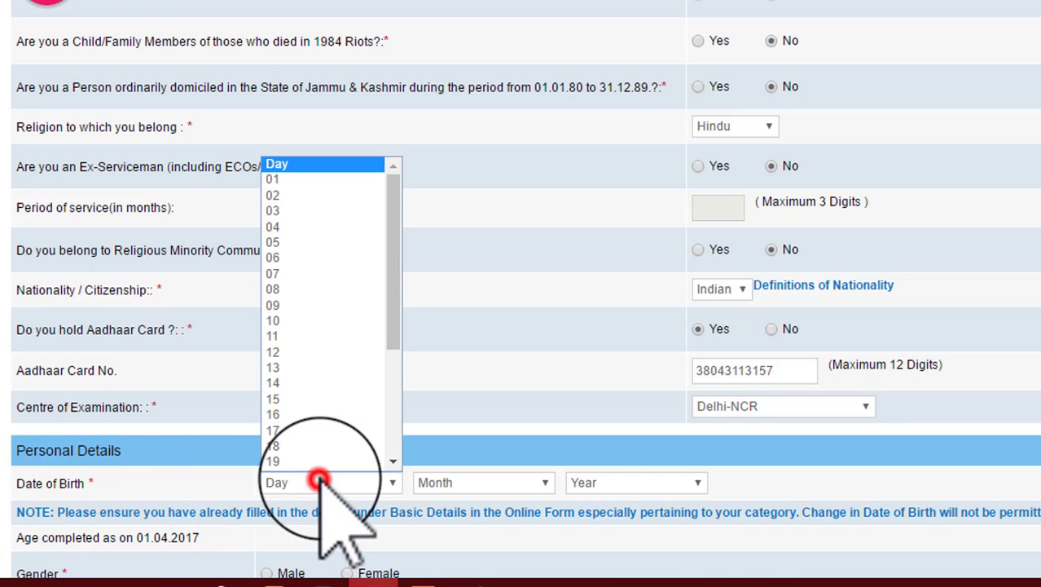
pyautogui.click(292, 181)
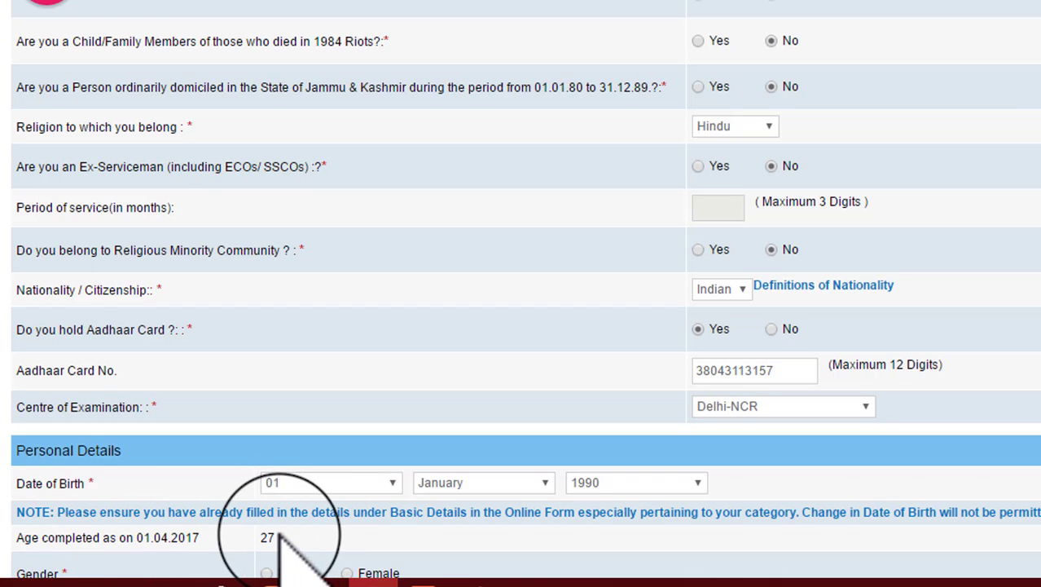
pyautogui.scroll(-5, 521, 294)
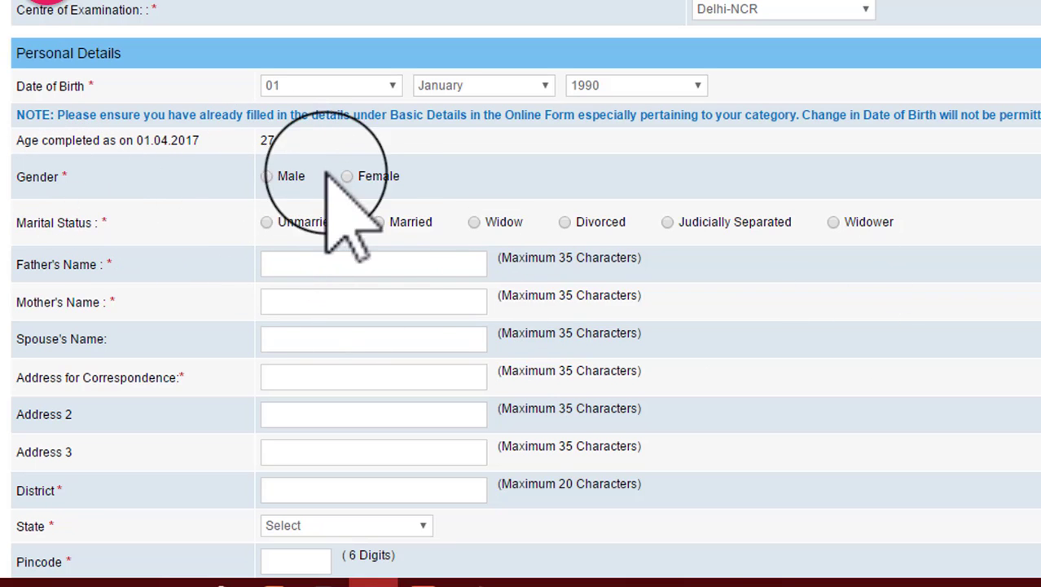
pyautogui.click(267, 176)
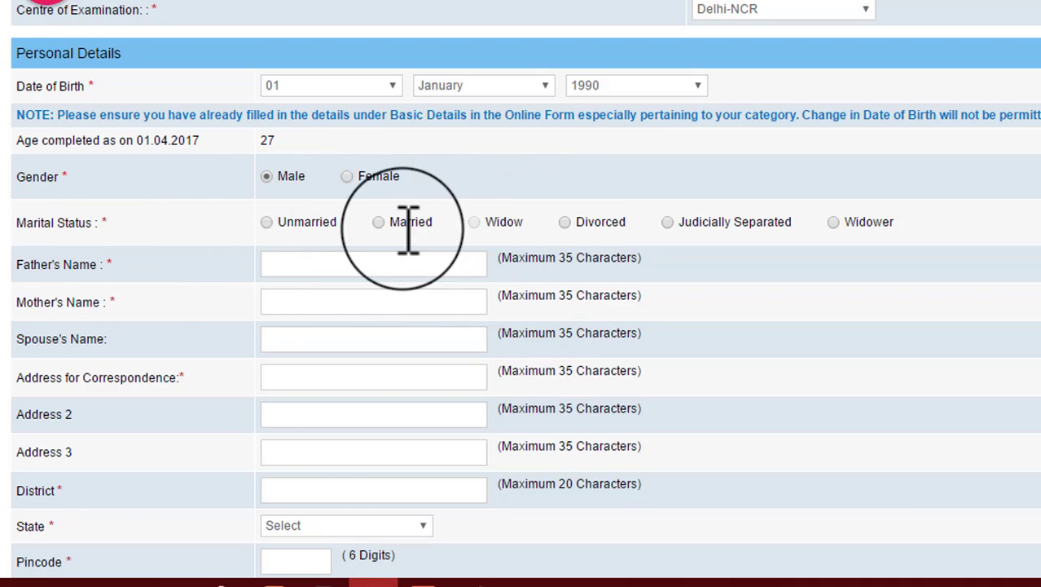
# Step: Set the marital status to Unmarried and fill in the parents' names and the first two correspondence address lines
pyautogui.click(267, 222)
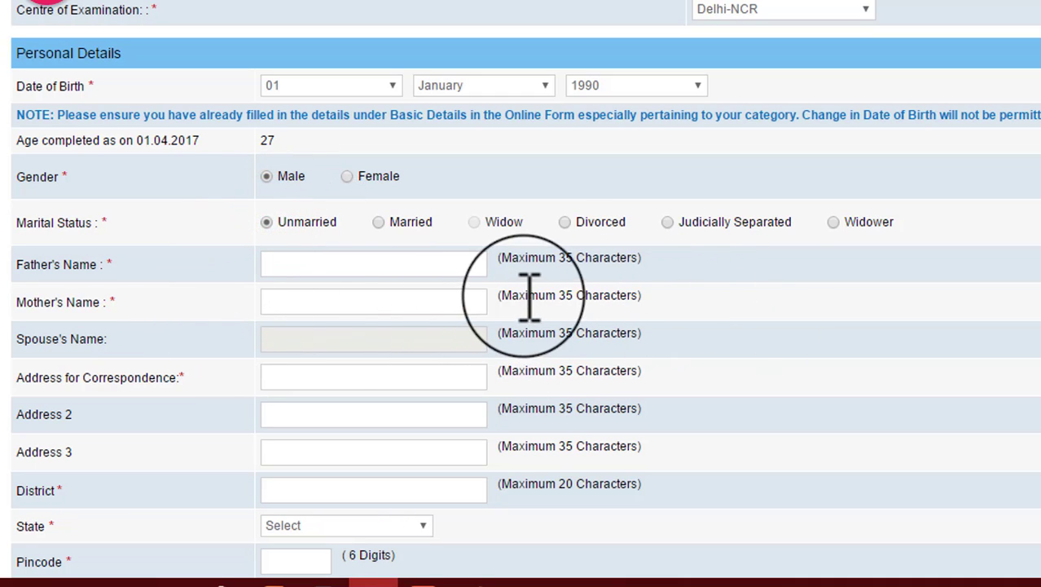
pyautogui.click(306, 265)
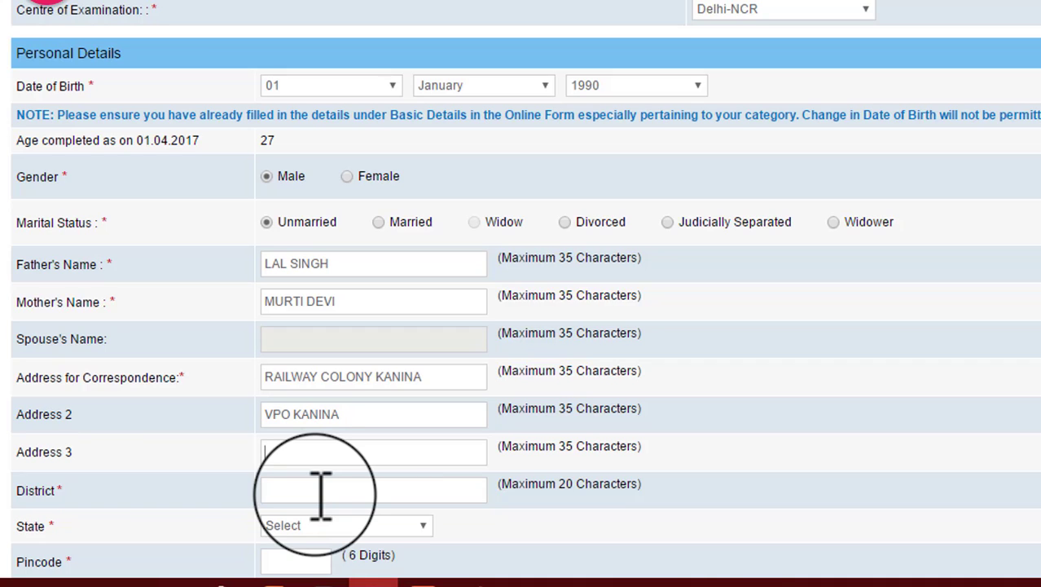
# Step: Complete the correspondence address by choosing the state and entering the pincode and district
pyautogui.click(316, 525)
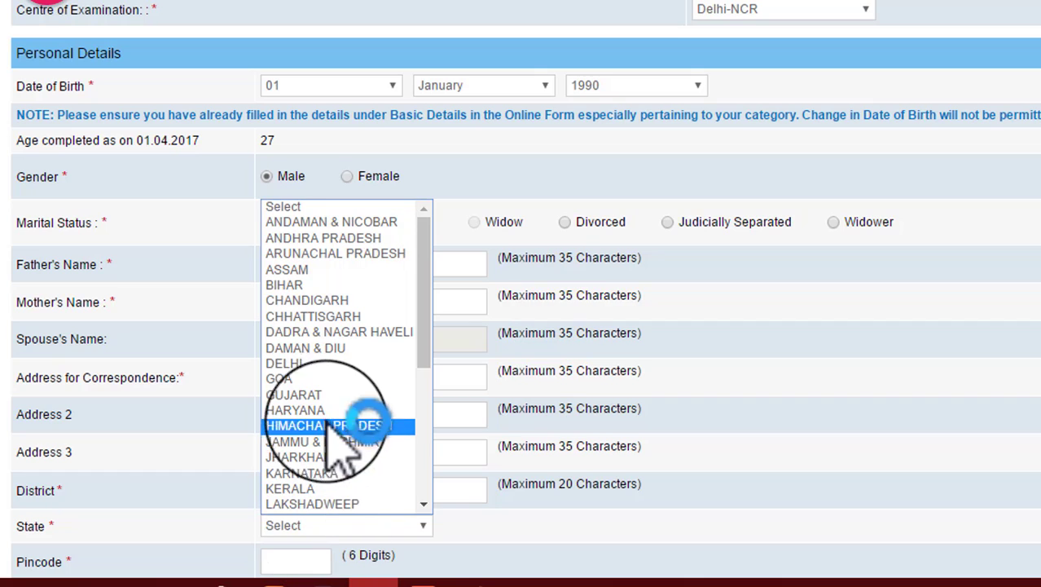
pyautogui.click(324, 411)
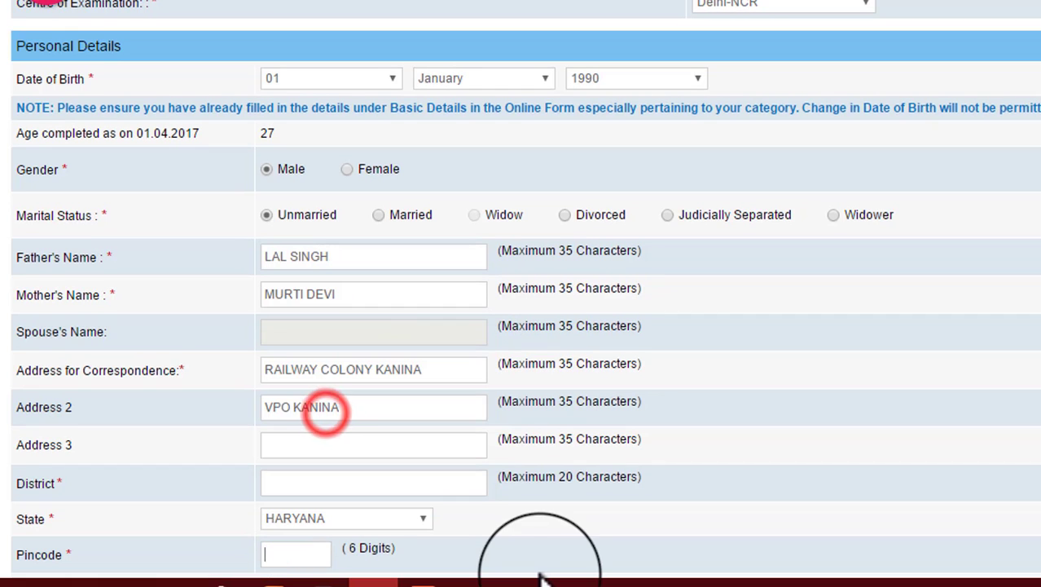
pyautogui.click(293, 553)
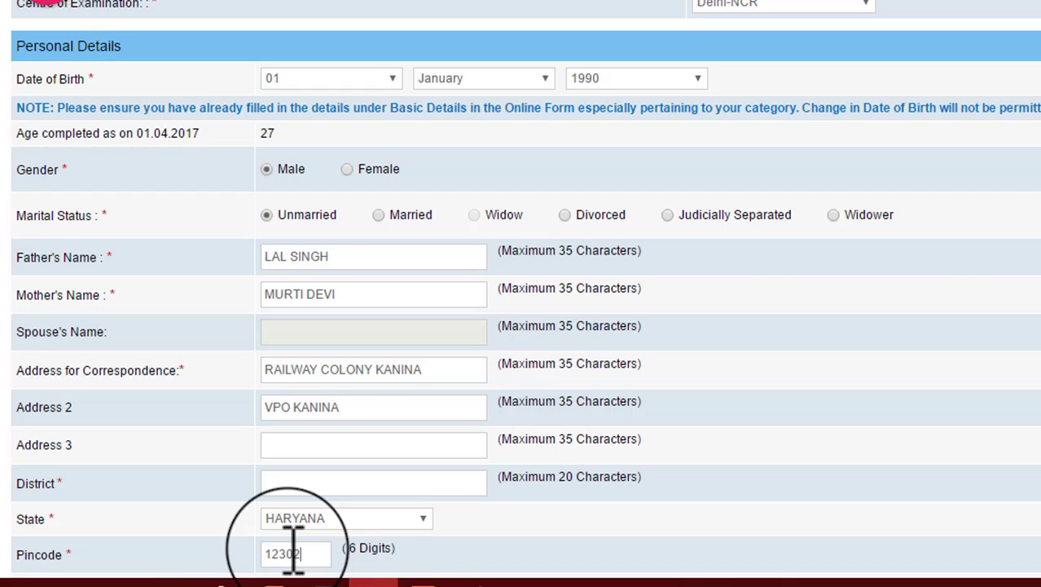
pyautogui.write('MAHENDERGARH')
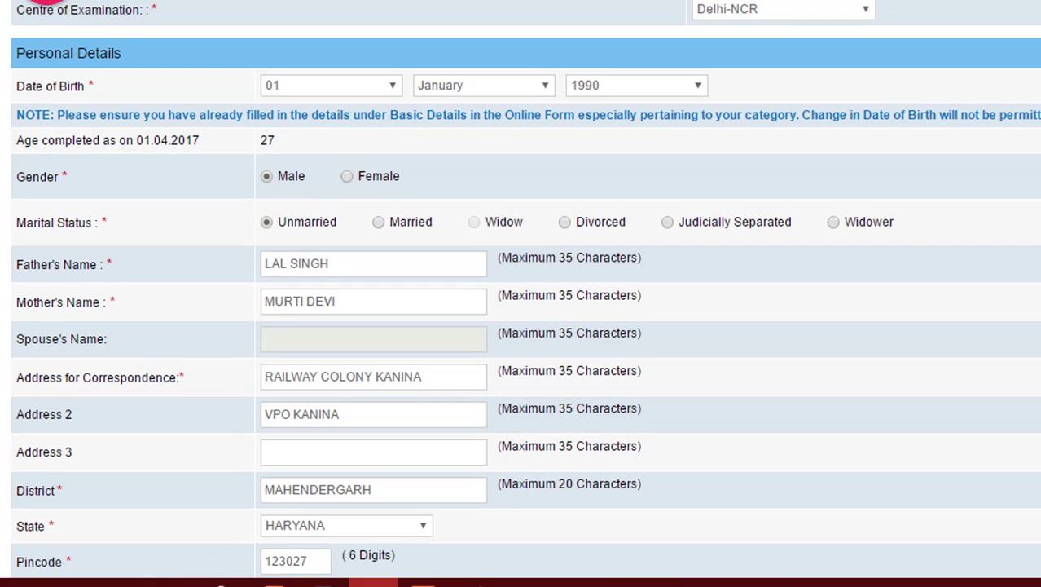
pyautogui.scroll(-5, 522, 293)
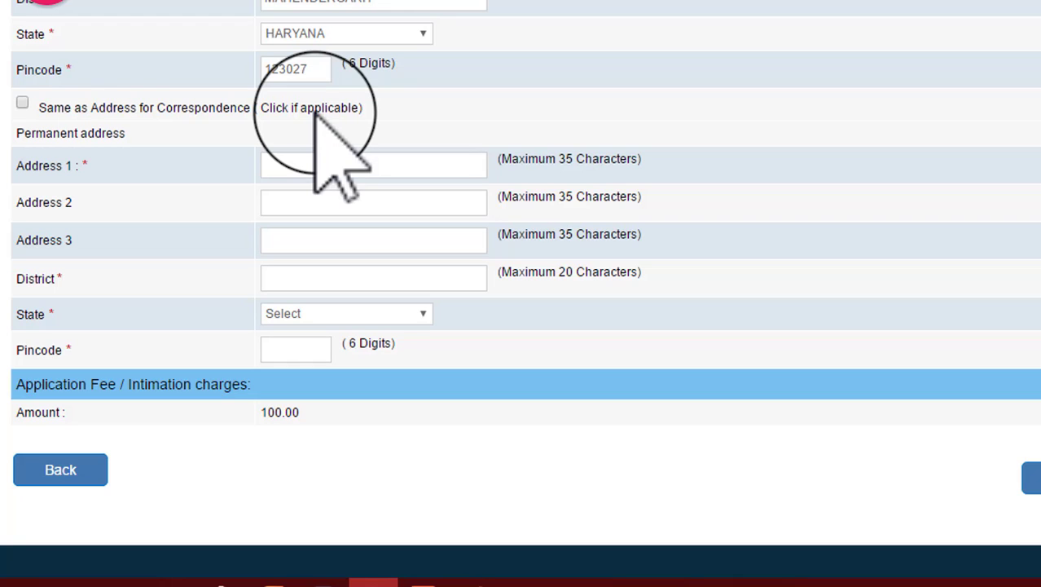
pyautogui.click(22, 103)
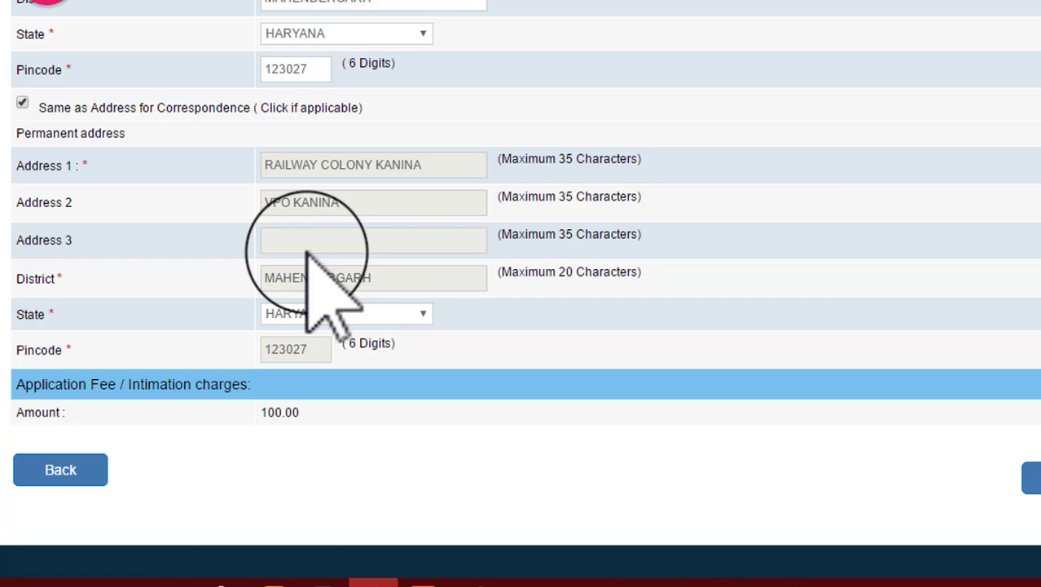
pyautogui.click(22, 103)
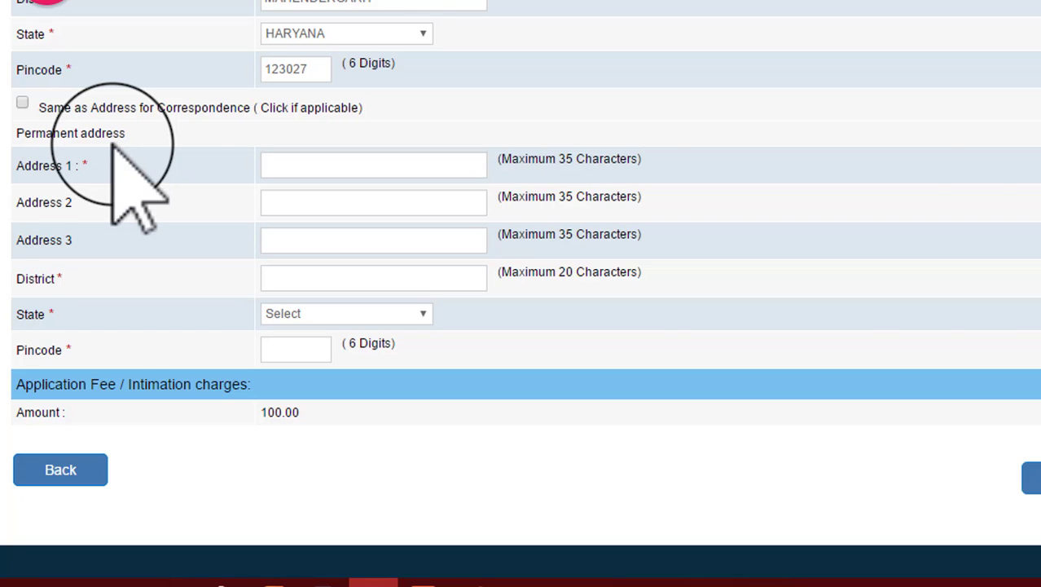
# Step: Fill in a separate permanent address with its own address line, district, state and pincode, leaving the same-address option off
pyautogui.scroll(5, 562, 375)
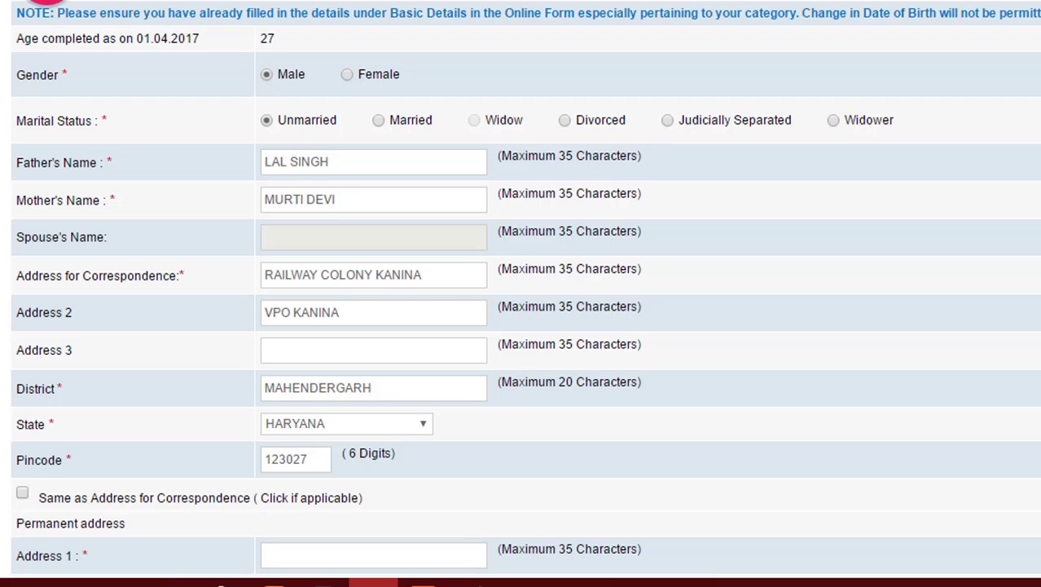
pyautogui.scroll(-4, 47, 2)
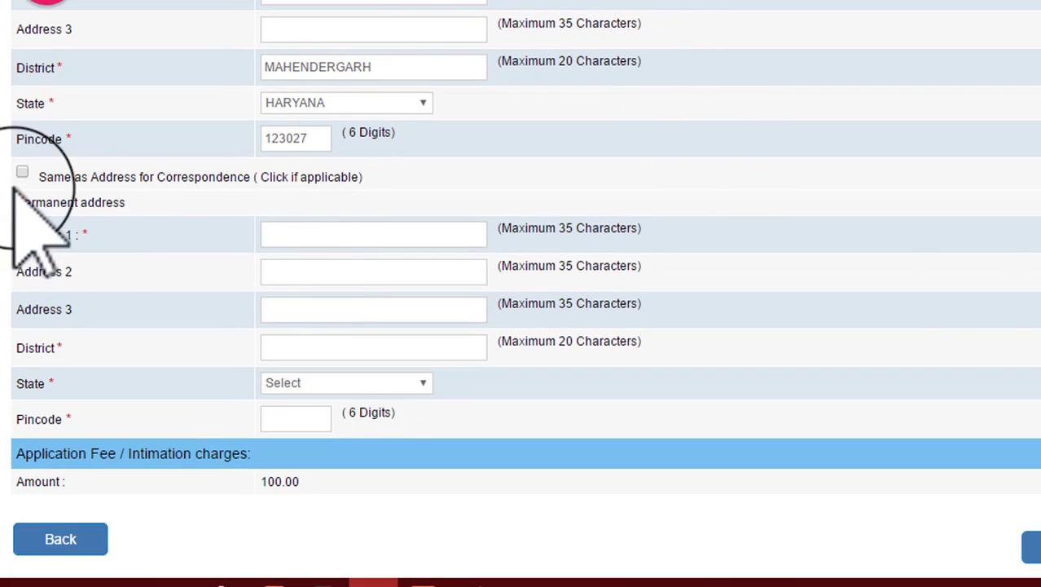
pyautogui.click(22, 172)
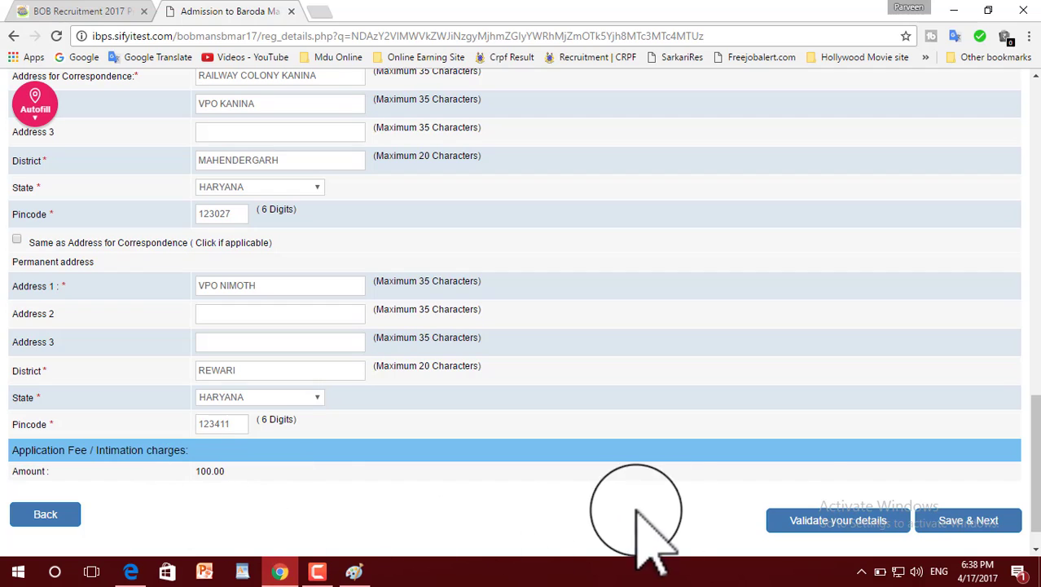
# Step: Validate the basic and personal details, accept the notice, and save them to continue to the qualification section
pyautogui.click(839, 522)
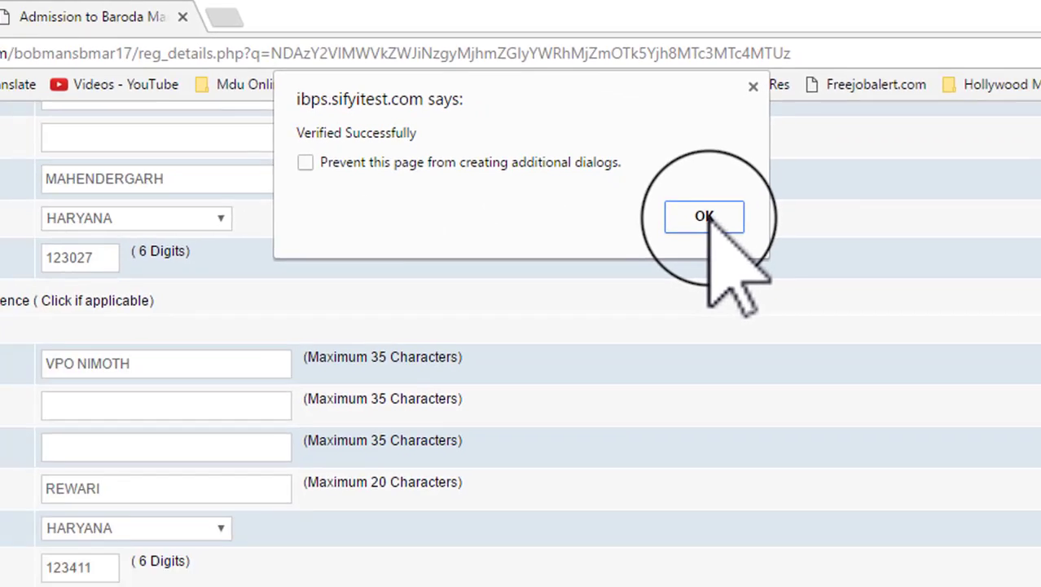
pyautogui.click(781, 308)
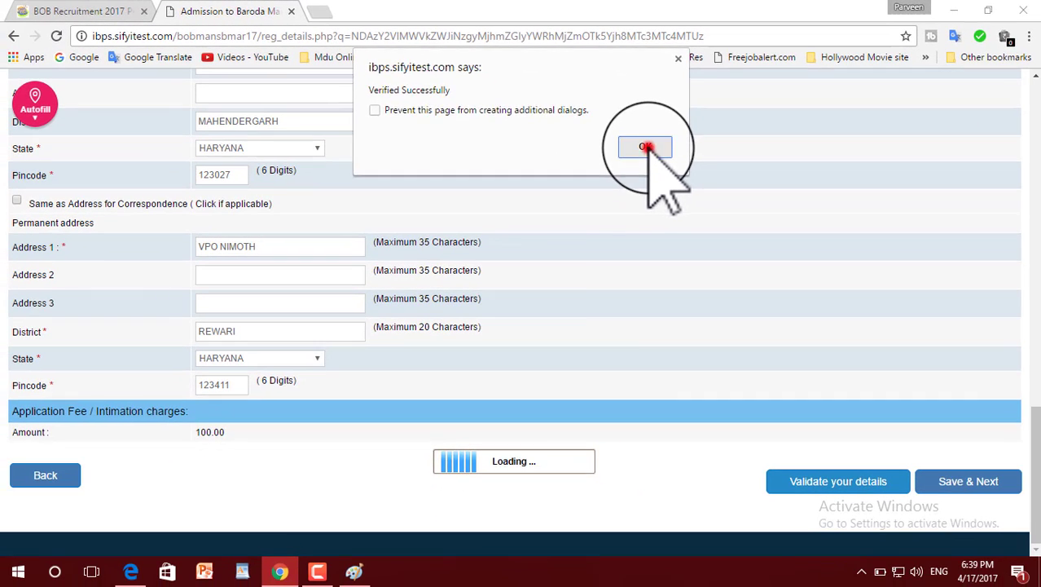
pyautogui.click(965, 481)
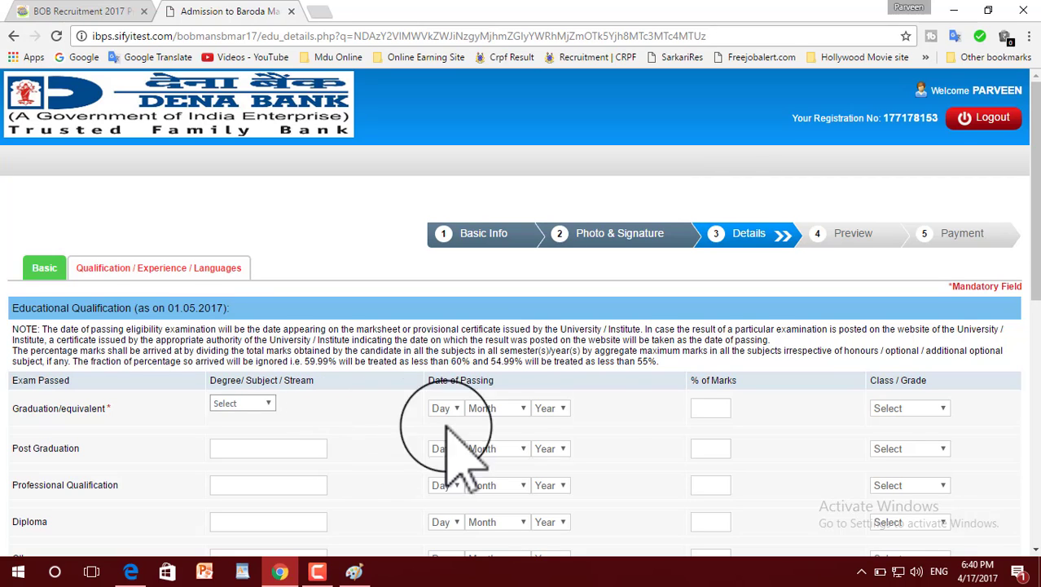
# Step: Enter graduation in Arts, passed 17 July 2015, with 45.91% marks and Pass Class, no current job, and Hindi and English as known languages
pyautogui.scroll(-2, 322, 430)
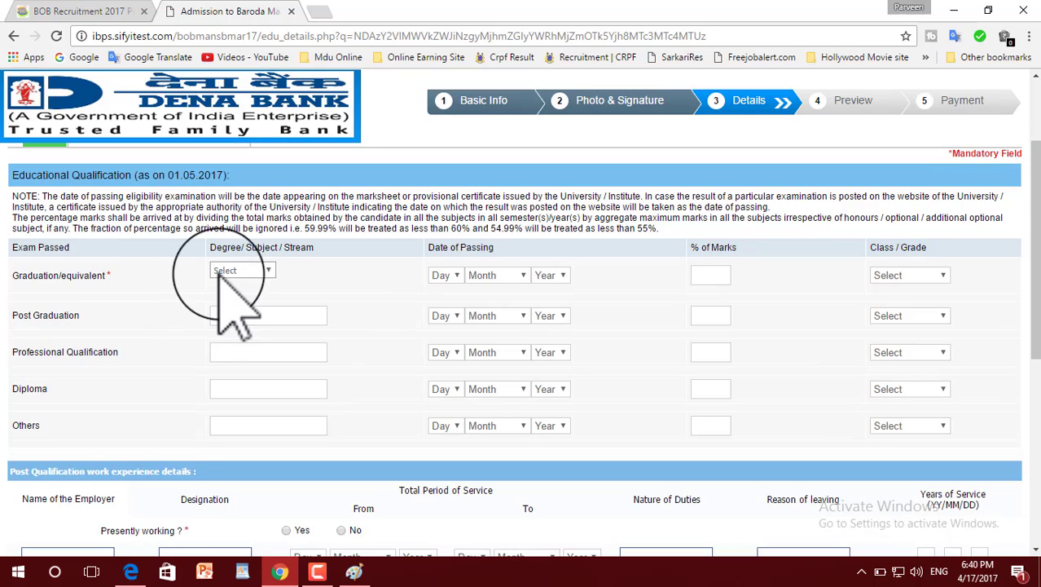
pyautogui.click(236, 270)
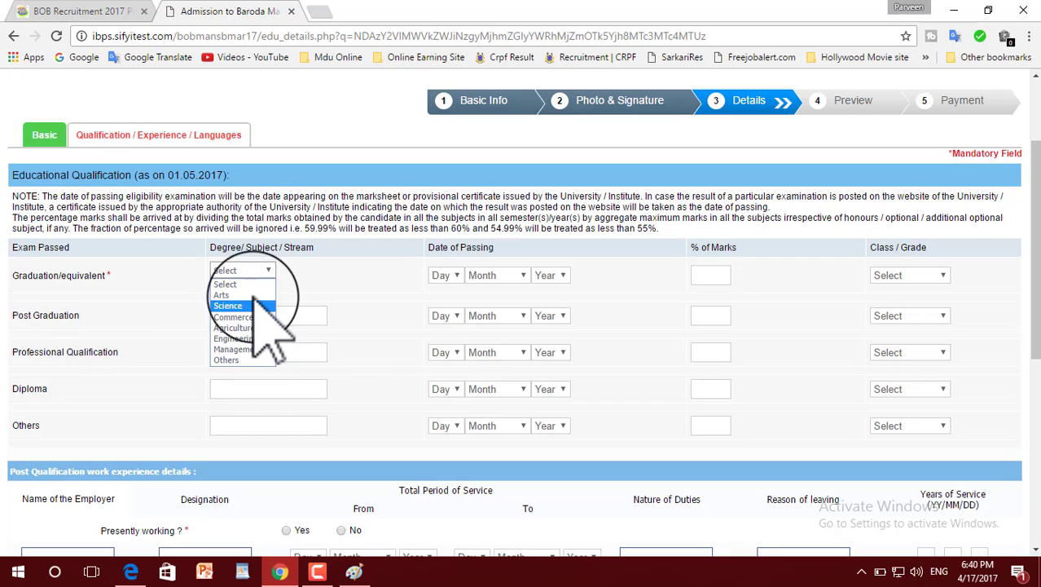
pyautogui.click(251, 294)
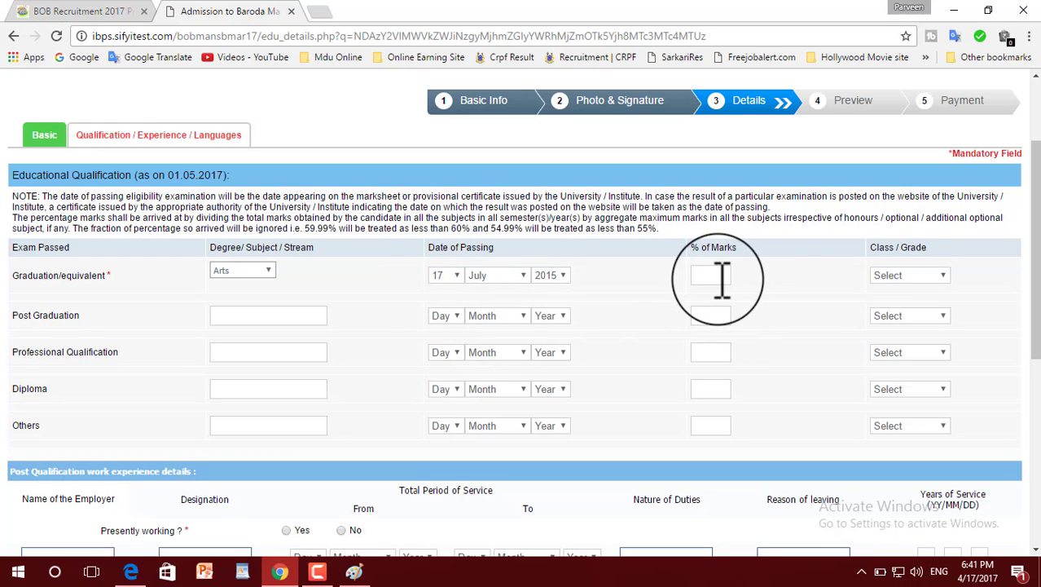
pyautogui.click(717, 277)
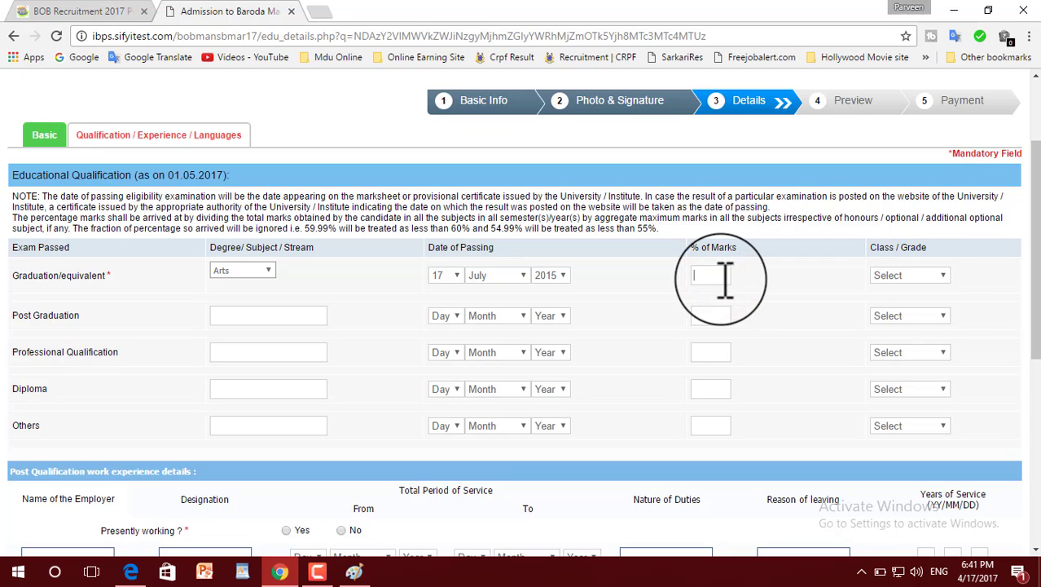
pyautogui.click(939, 275)
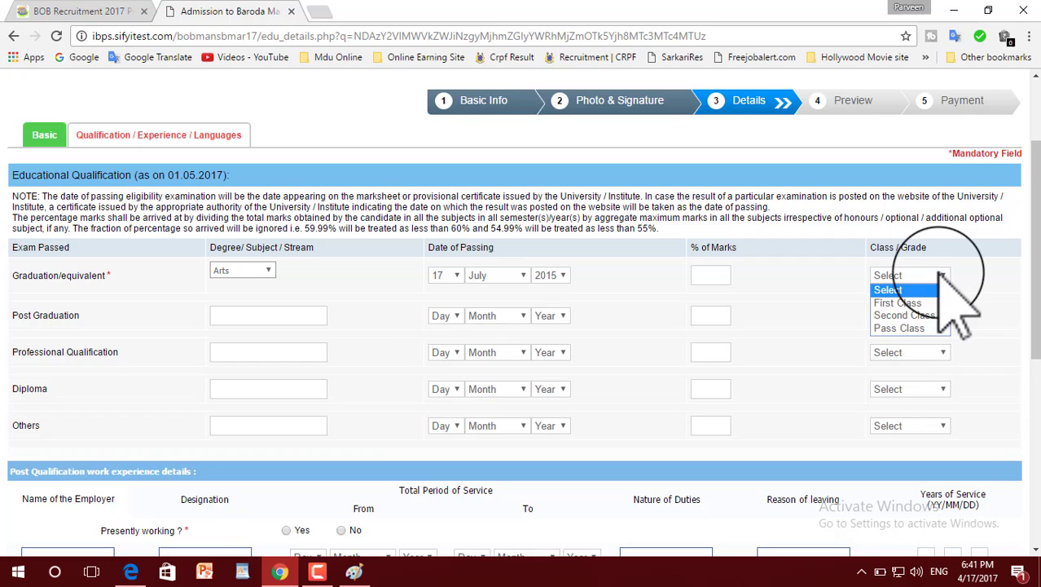
pyautogui.click(905, 328)
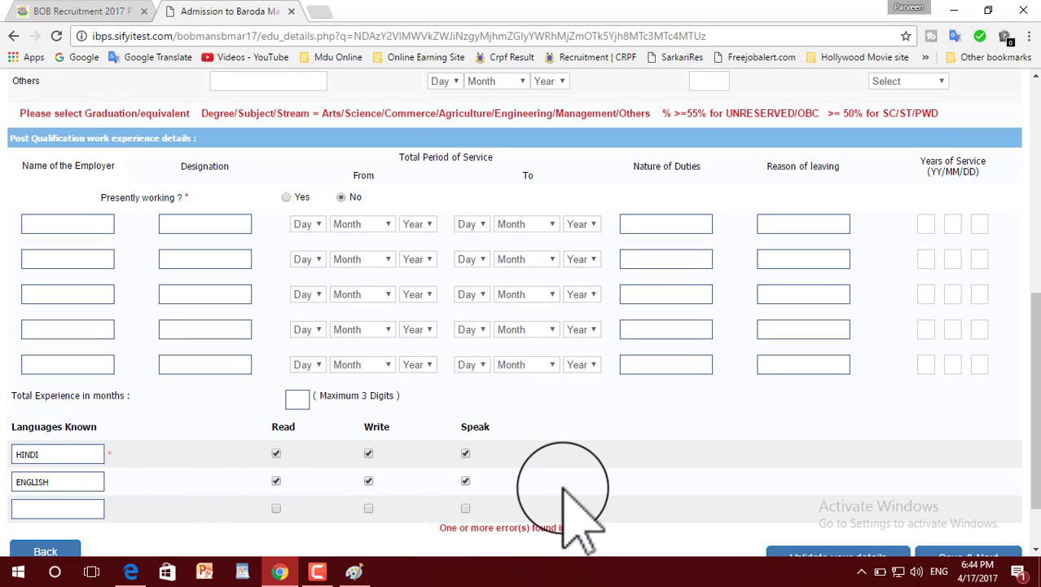
# Step: Validate the qualification details and check the minimum graduation marks required for the candidate's category
pyautogui.scroll(-2, 757, 456)
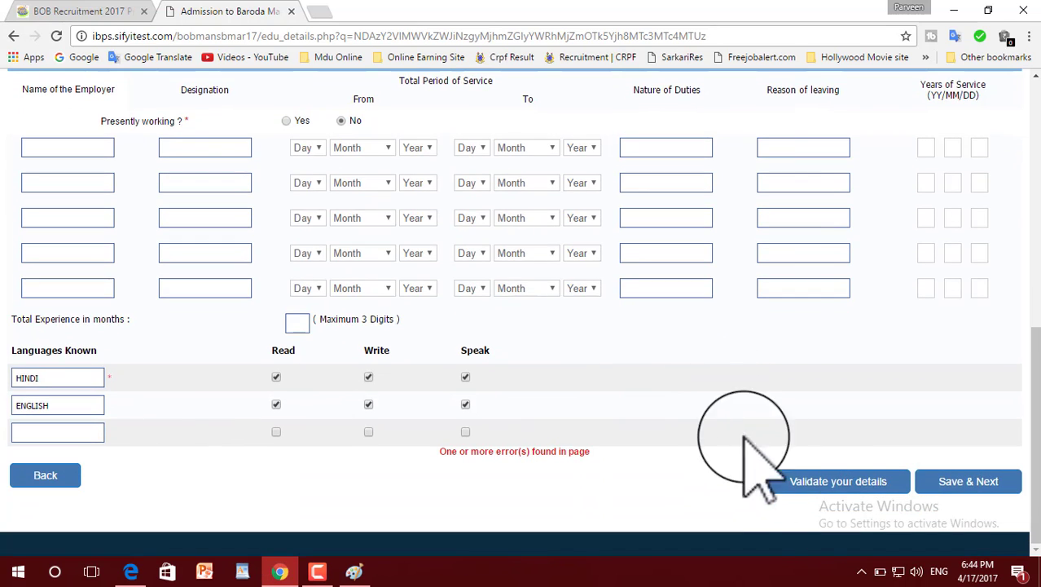
pyautogui.click(848, 487)
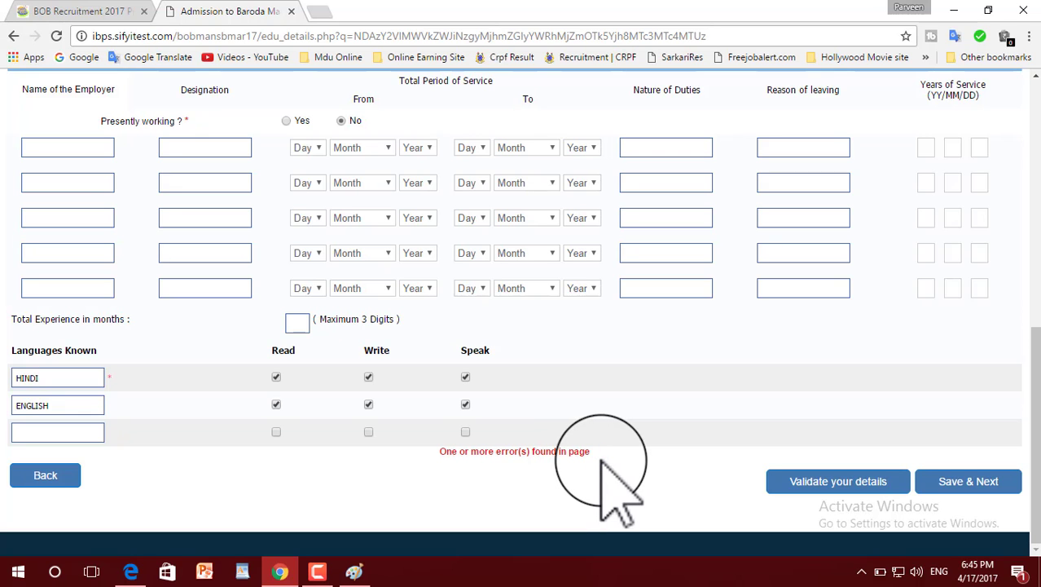
pyautogui.scroll(1, 603, 463)
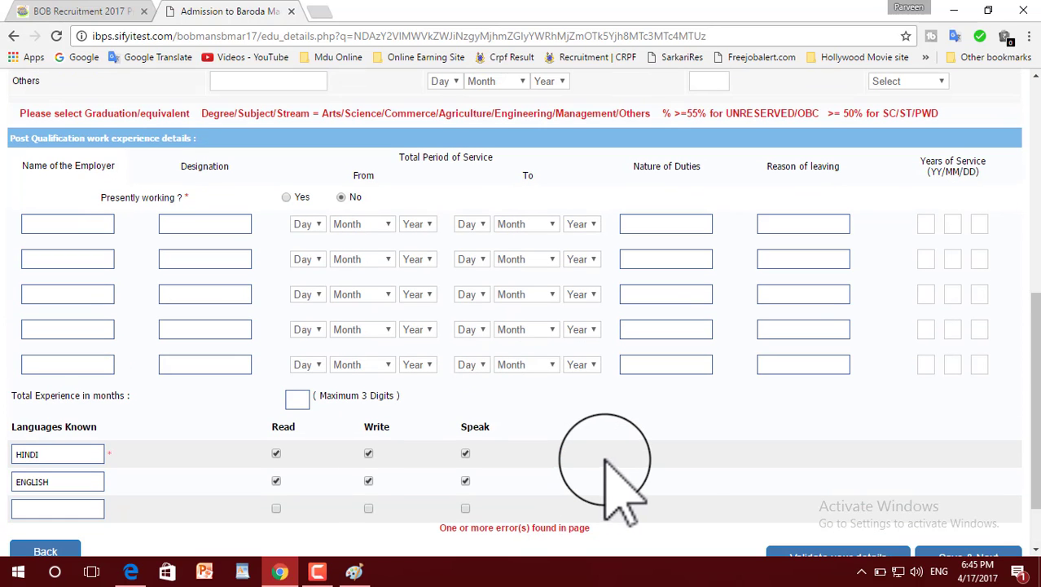
pyautogui.scroll(2, 887, 324)
pyautogui.scroll(1, 888, 324)
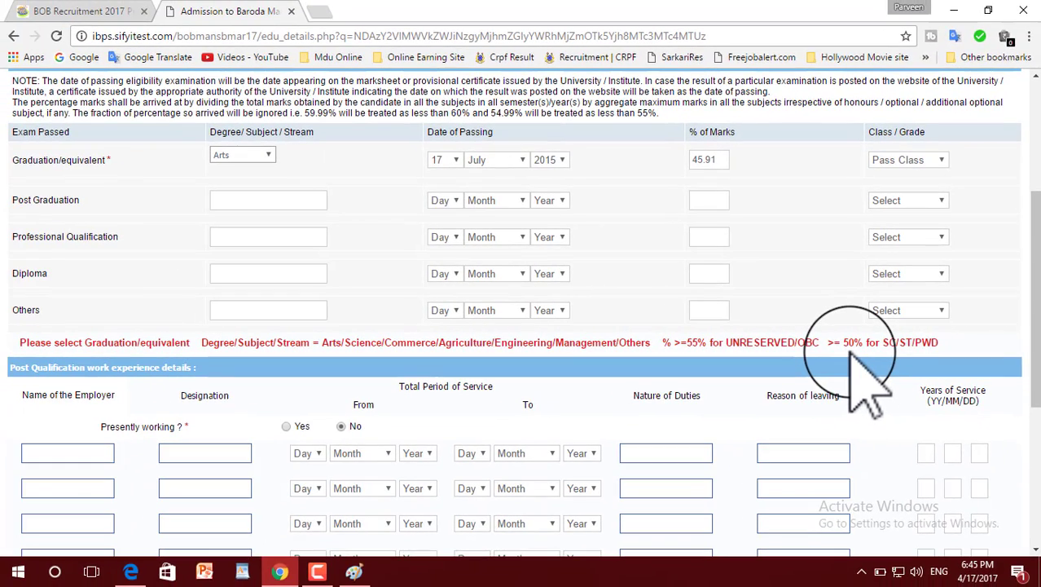
# Step: Set the graduation percentage of marks to 50 and validate the qualification details, accepting the notice
pyautogui.click(717, 159)
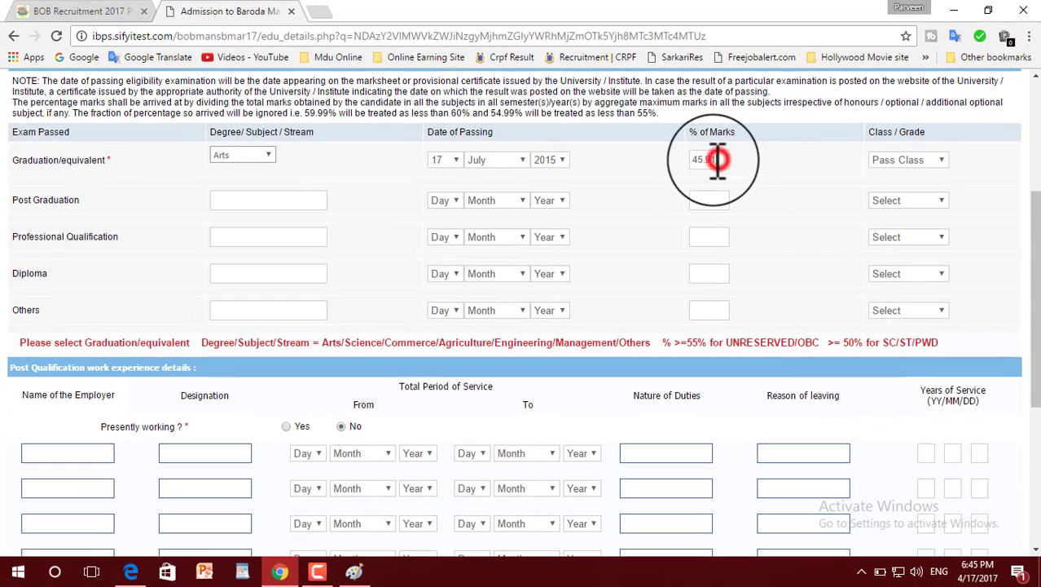
pyautogui.moveTo(717, 159); pyautogui.dragTo(694, 160)
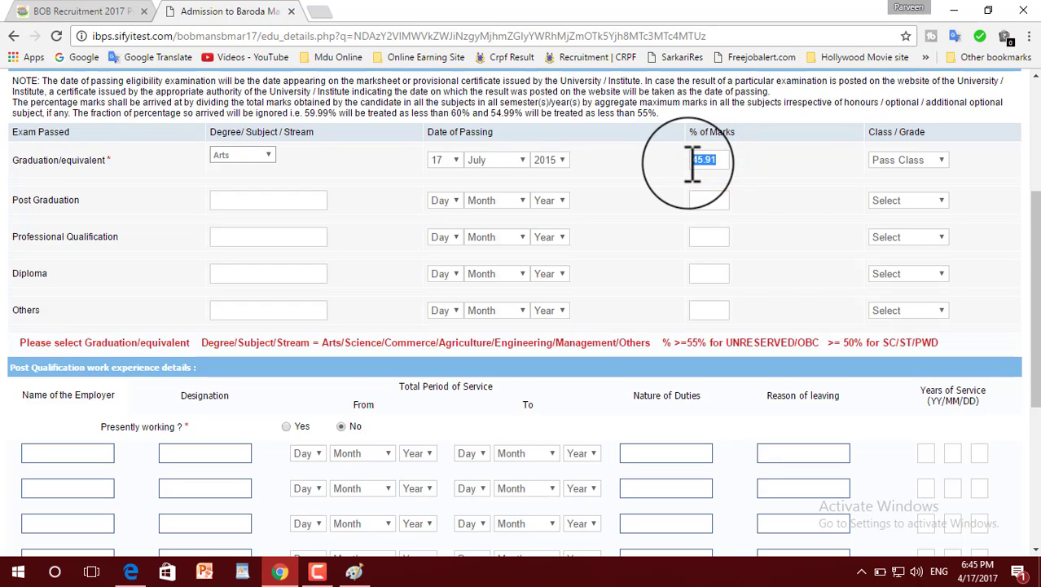
pyautogui.scroll(-2, 733, 228)
pyautogui.scroll(-2, 739, 221)
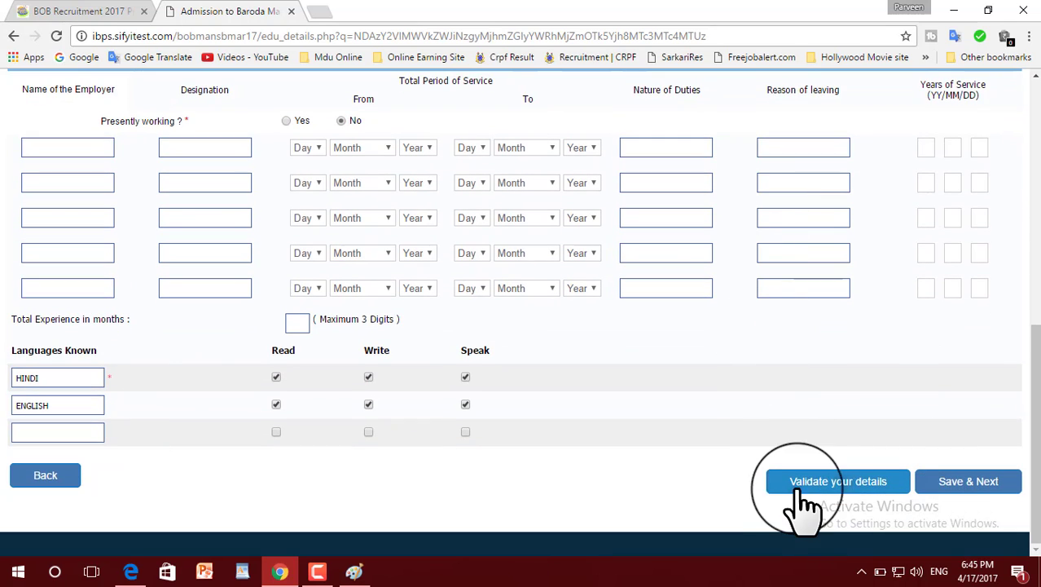
pyautogui.click(828, 482)
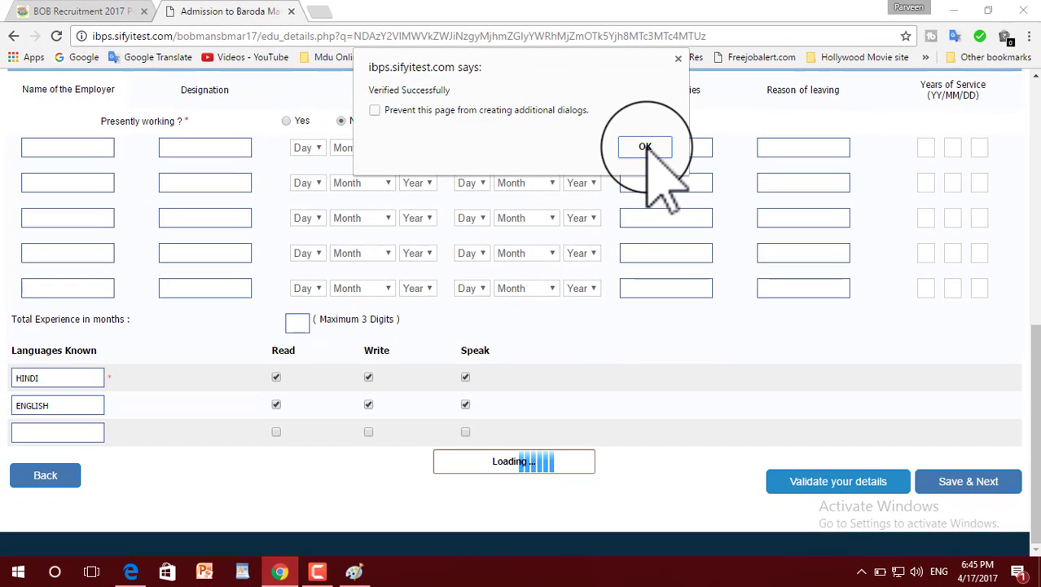
pyautogui.click(645, 146)
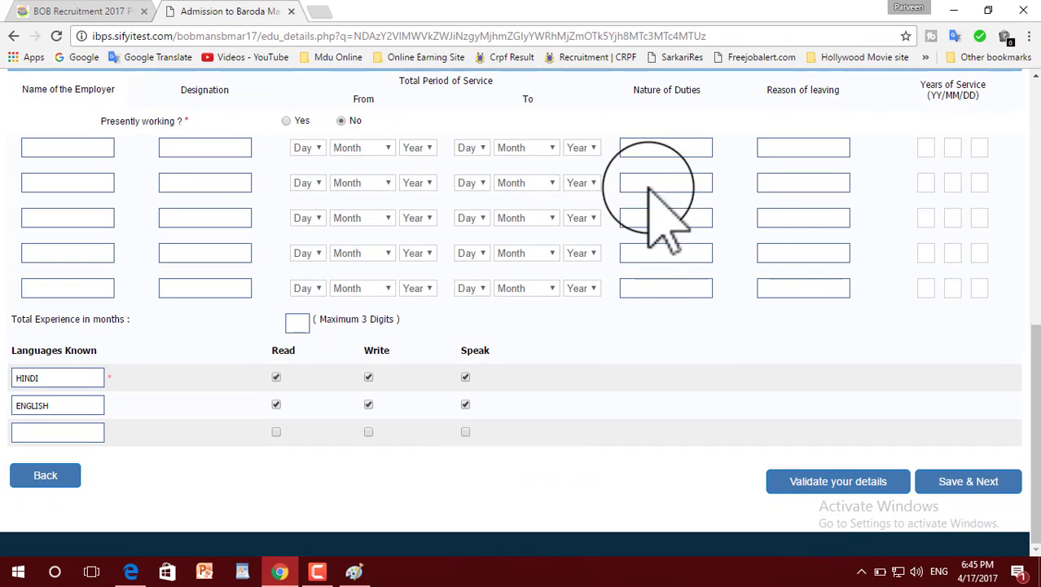
# Step: Save the qualification details and review the registration preview down to the declaration
pyautogui.click(965, 481)
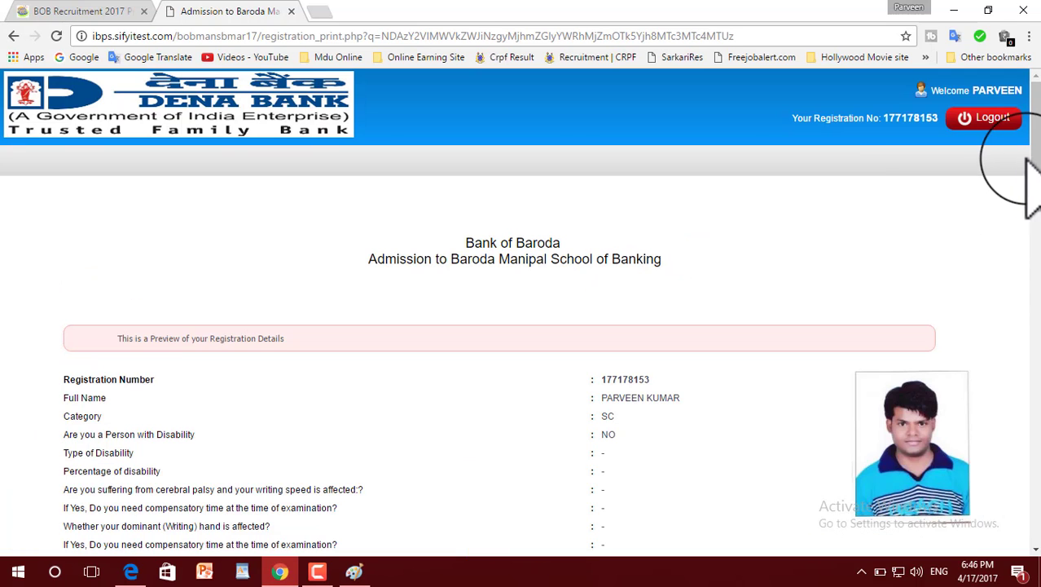
pyautogui.moveTo(1037, 158); pyautogui.dragTo(1037, 221)
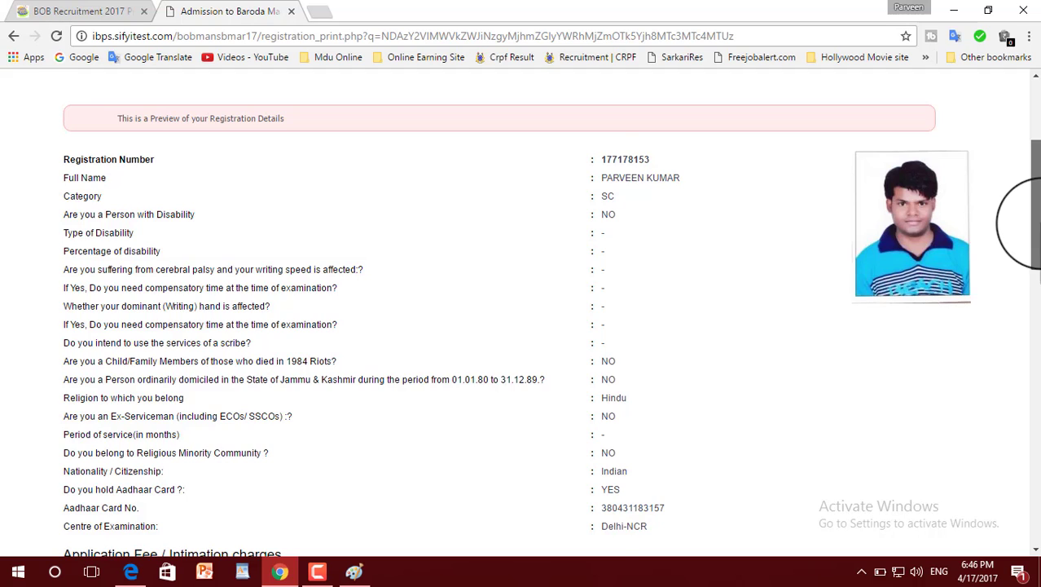
pyautogui.moveTo(1037, 222)
pyautogui.mouseDown()
pyautogui.moveTo(1036, 513)
pyautogui.moveTo(1039, 472)
pyautogui.moveTo(1039, 483)
pyautogui.mouseUp()
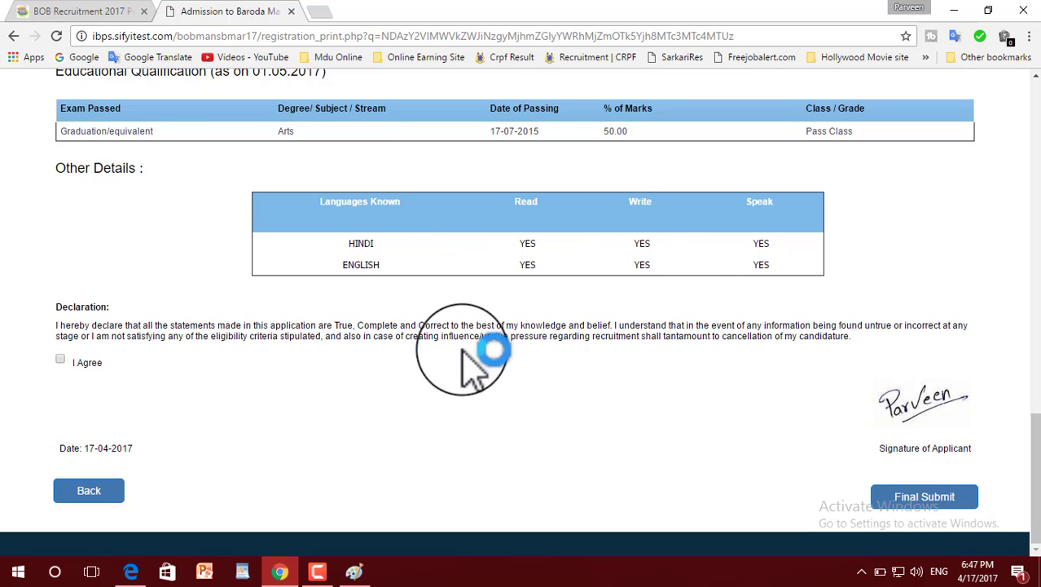
# Step: Agree to the declaration and make the final submission of the application, confirming the no-further-edits notice
pyautogui.click(59, 359)
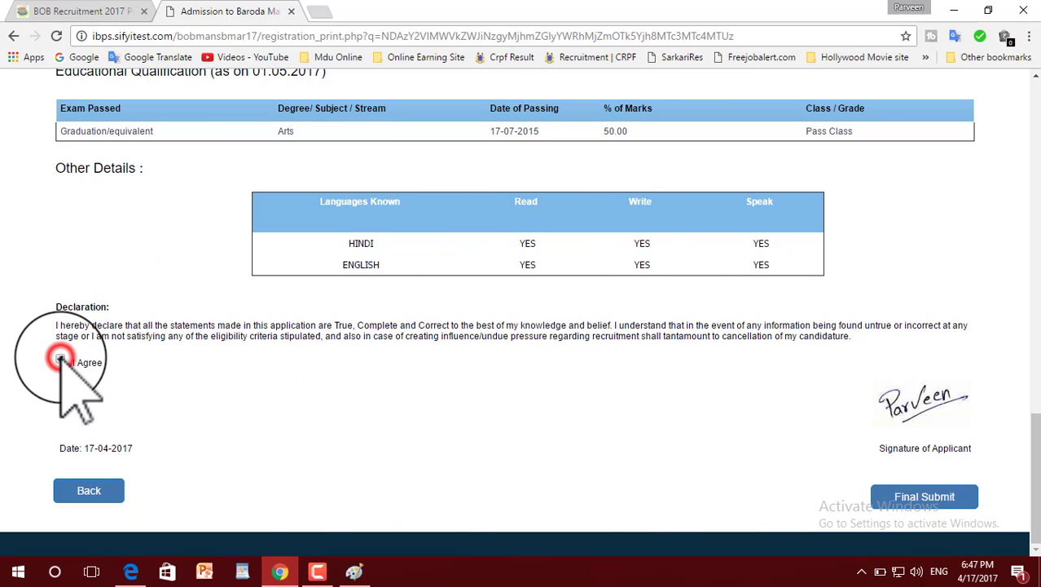
pyautogui.click(928, 499)
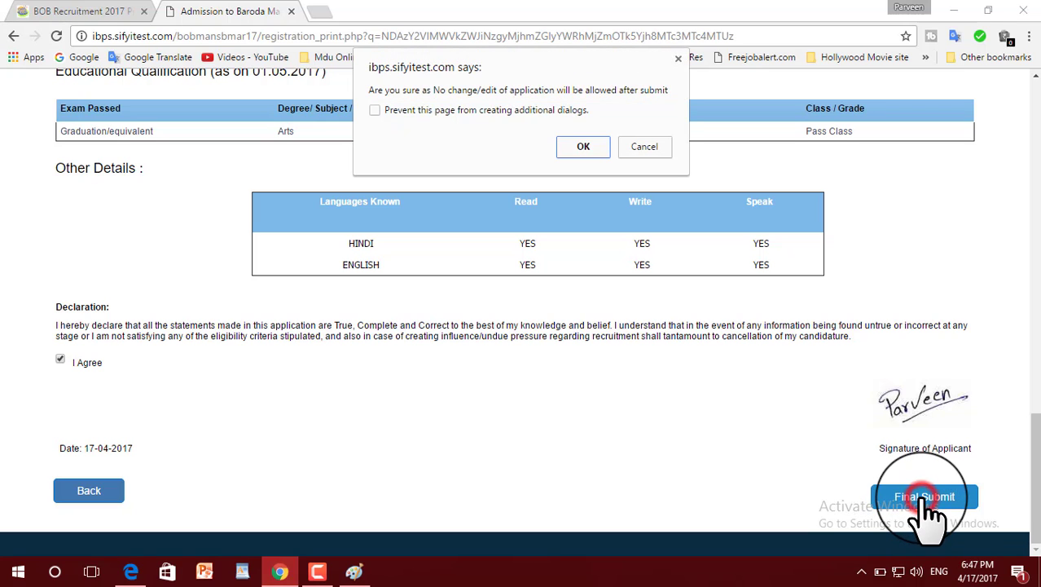
pyautogui.click(584, 146)
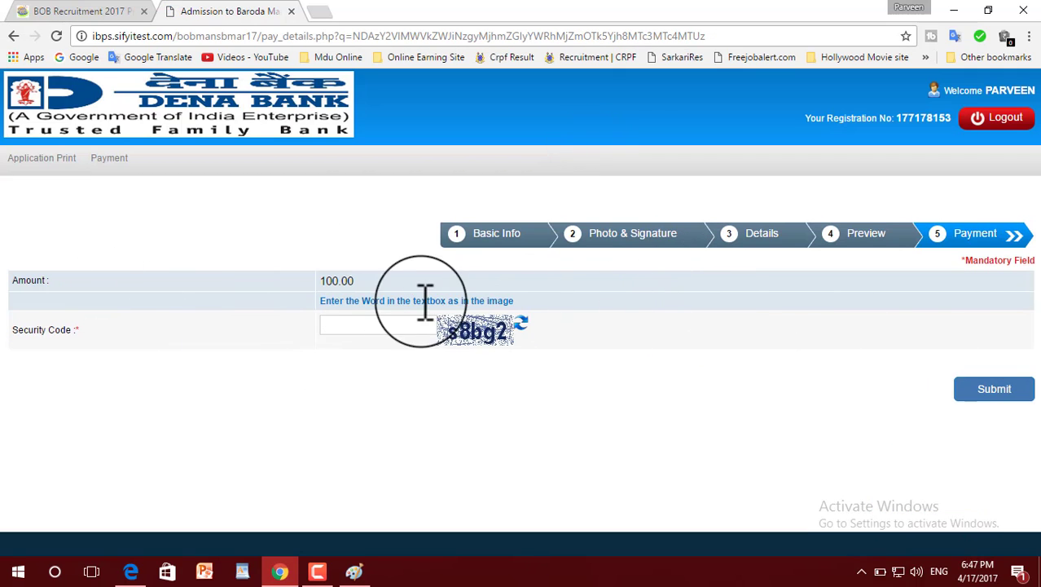
# Step: Fill in the security code from the image for the 100.00 fee and submit the payment details, confirming the submission
pyautogui.click(369, 326)
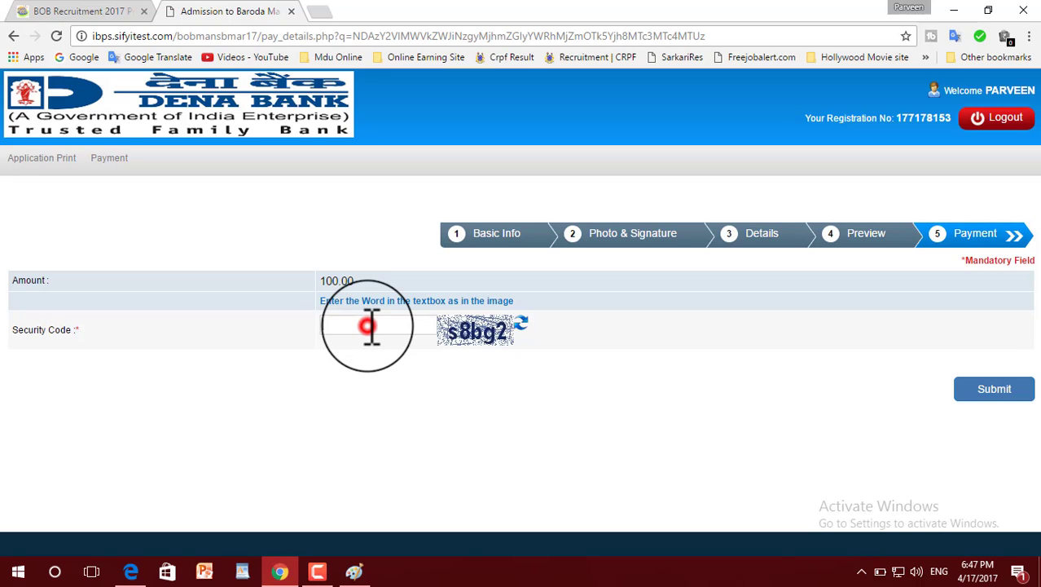
pyautogui.click(368, 326)
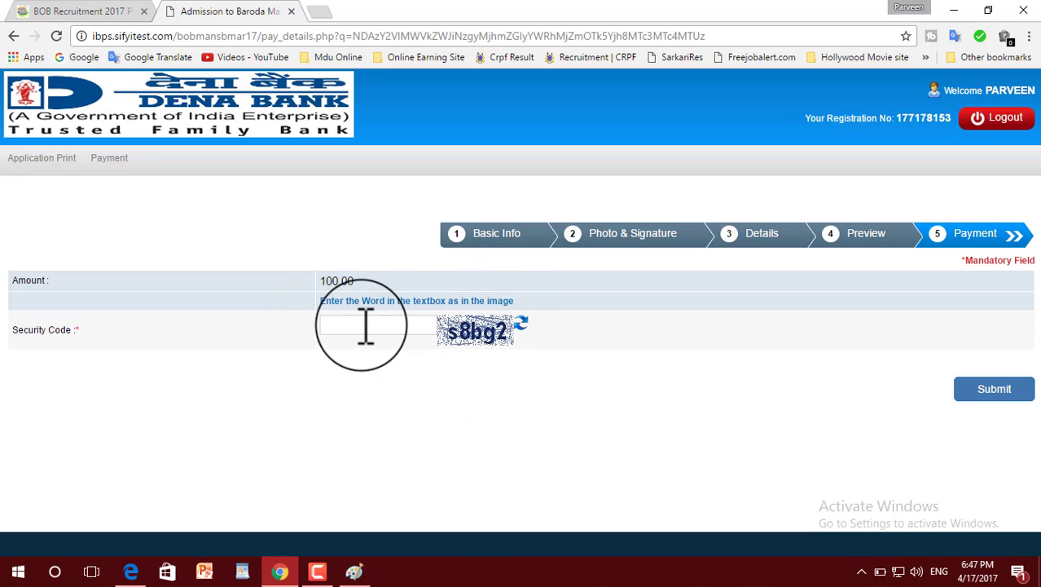
pyautogui.write('s8bg2')
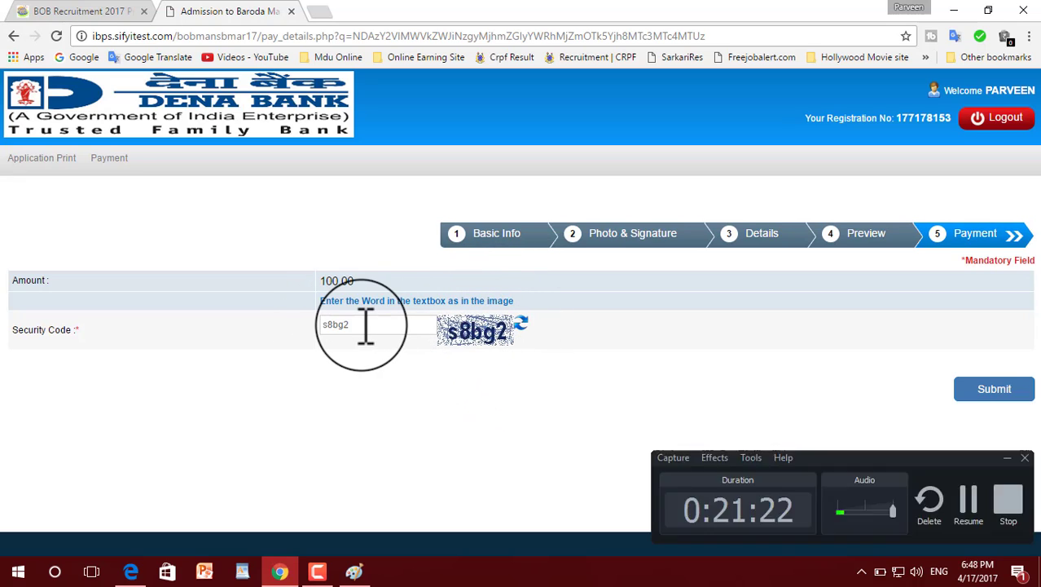
pyautogui.click(995, 389)
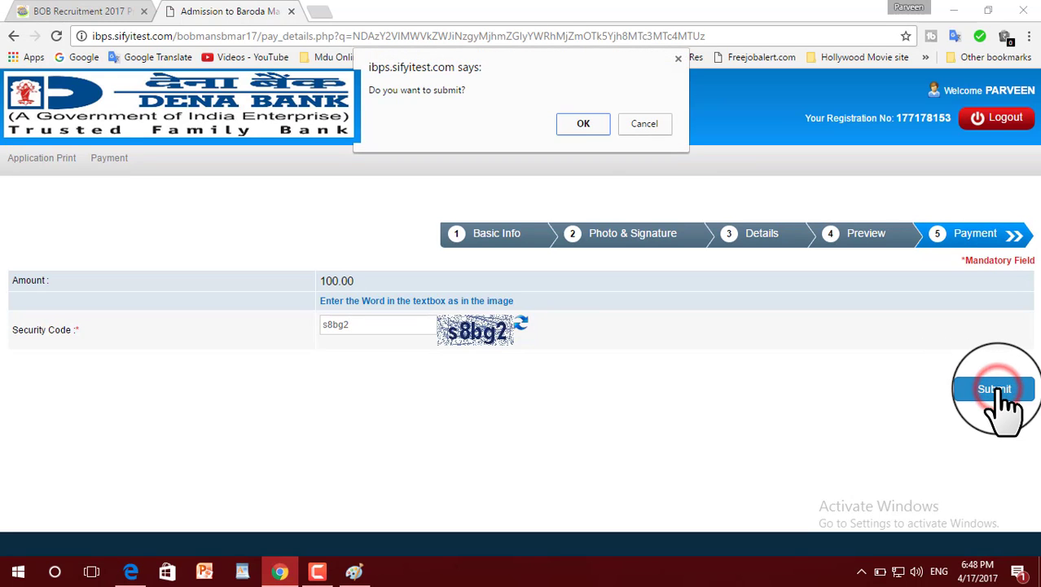
pyautogui.click(585, 122)
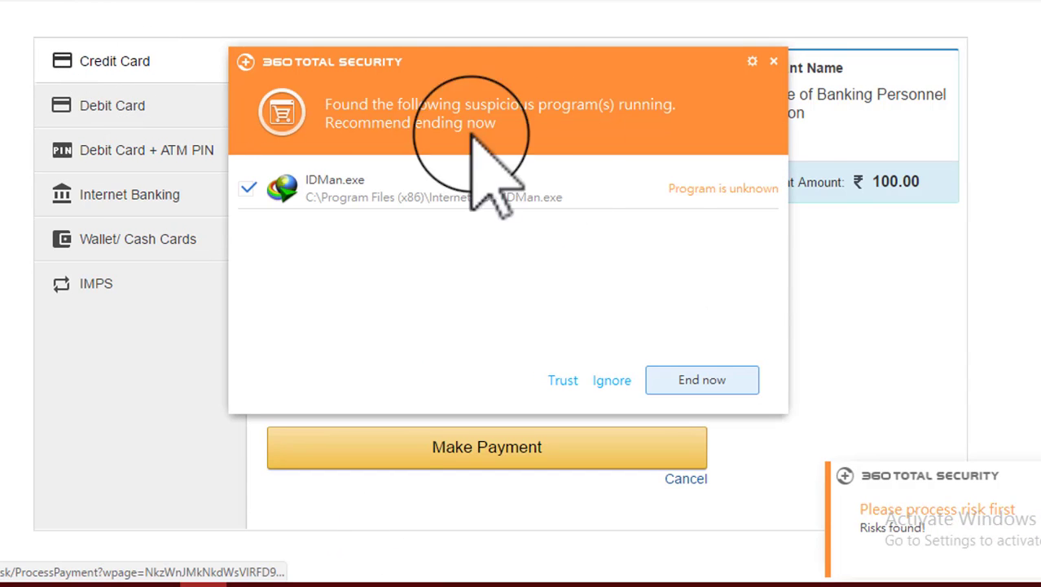
# Step: Dismiss the security alert and look through the debit card, debit card with ATM PIN, internet banking and wallet payment methods
pyautogui.click(774, 61)
pyautogui.click(130, 114)
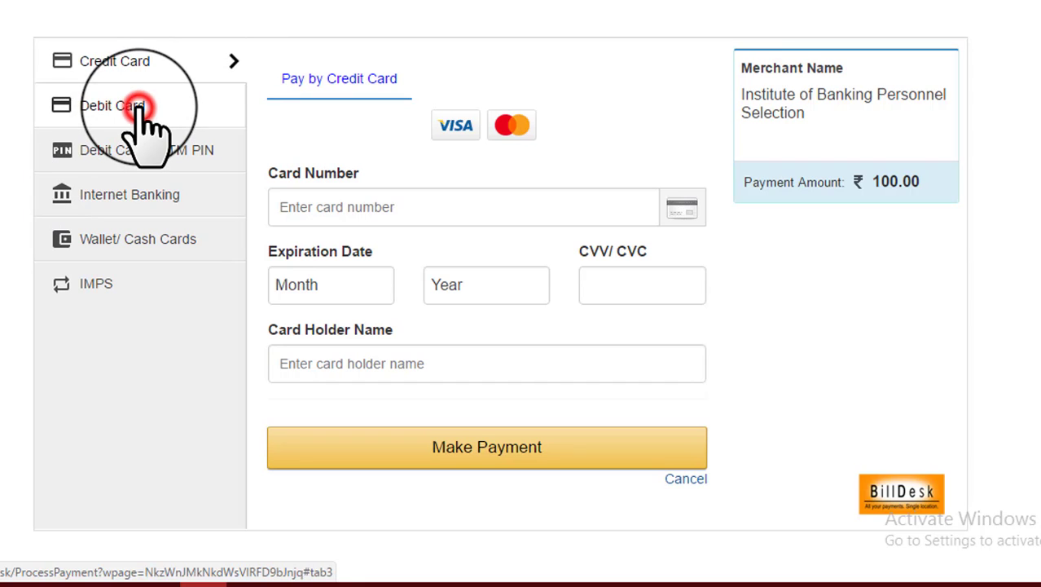
pyautogui.click(143, 156)
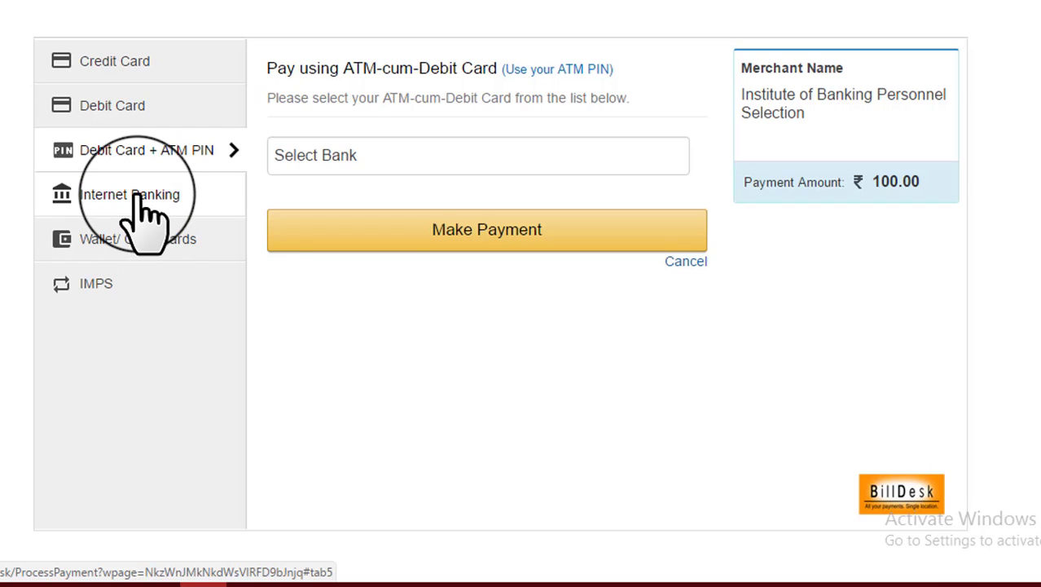
pyautogui.click(140, 198)
pyautogui.click(136, 241)
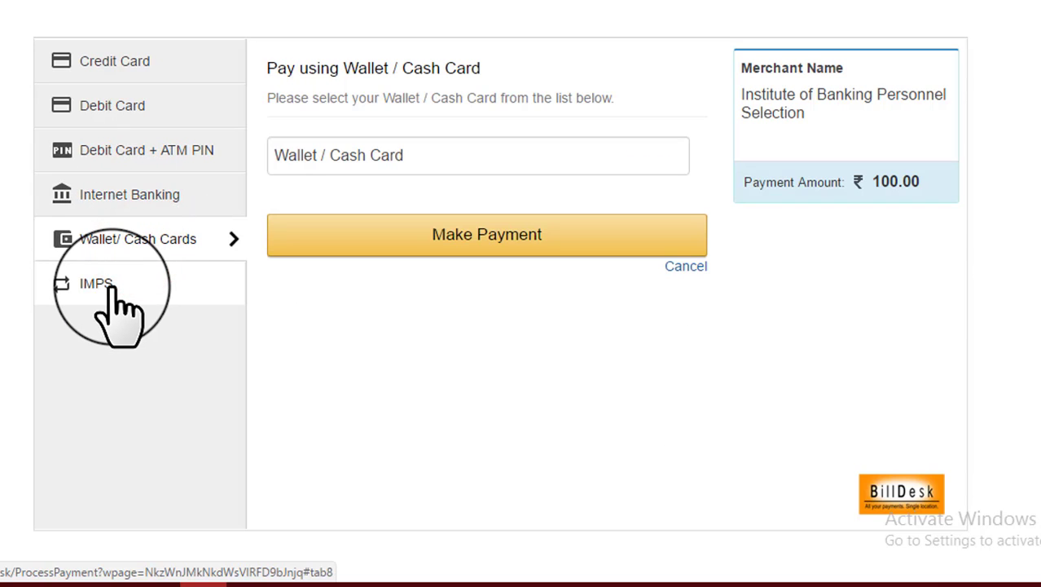
# Step: Choose internet banking with State Bank of India, proceed to the bank's payment login page, and minimize the browser
pyautogui.click(129, 197)
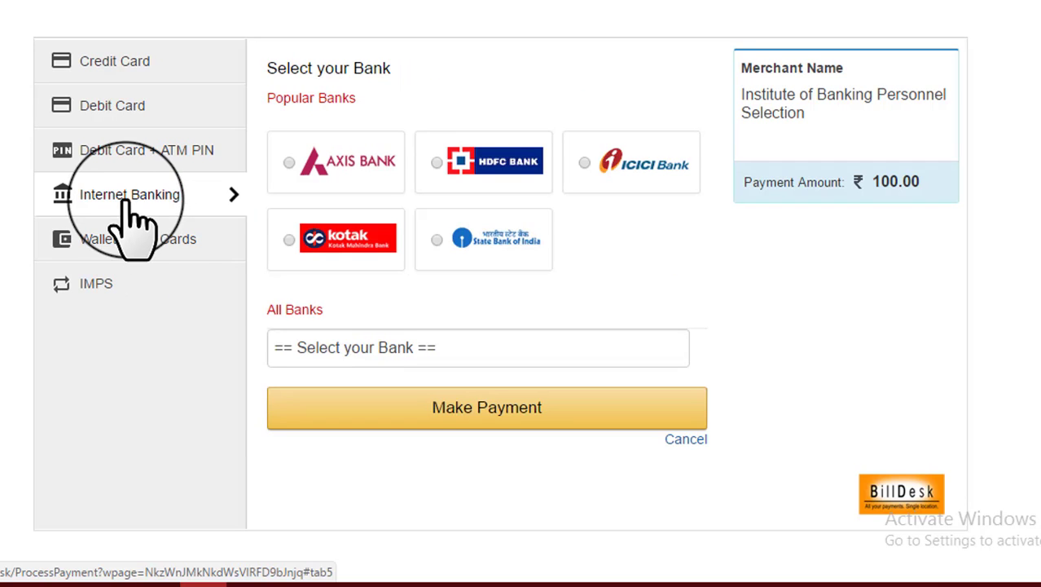
pyautogui.click(491, 241)
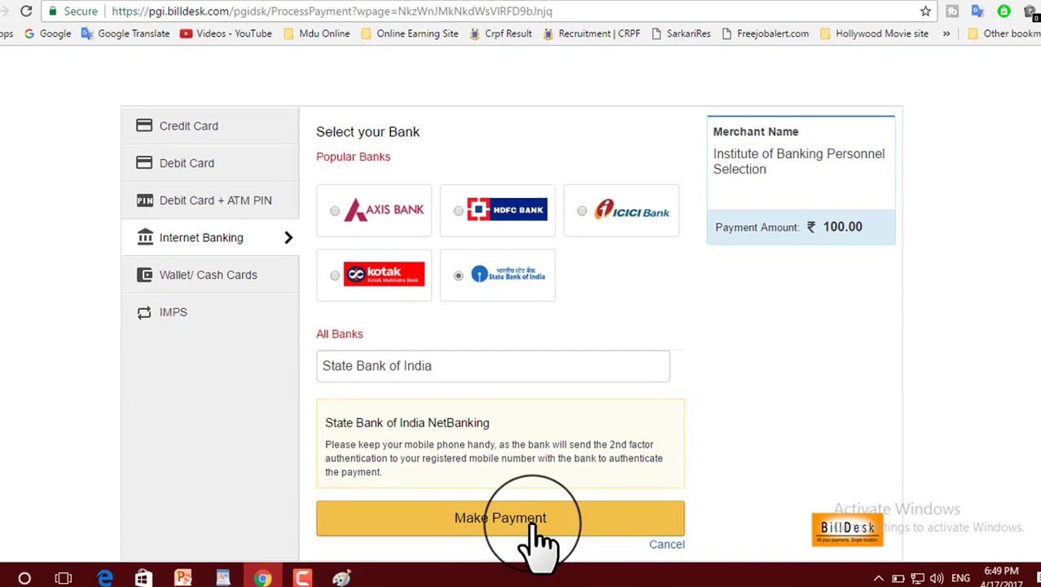
pyautogui.click(514, 529)
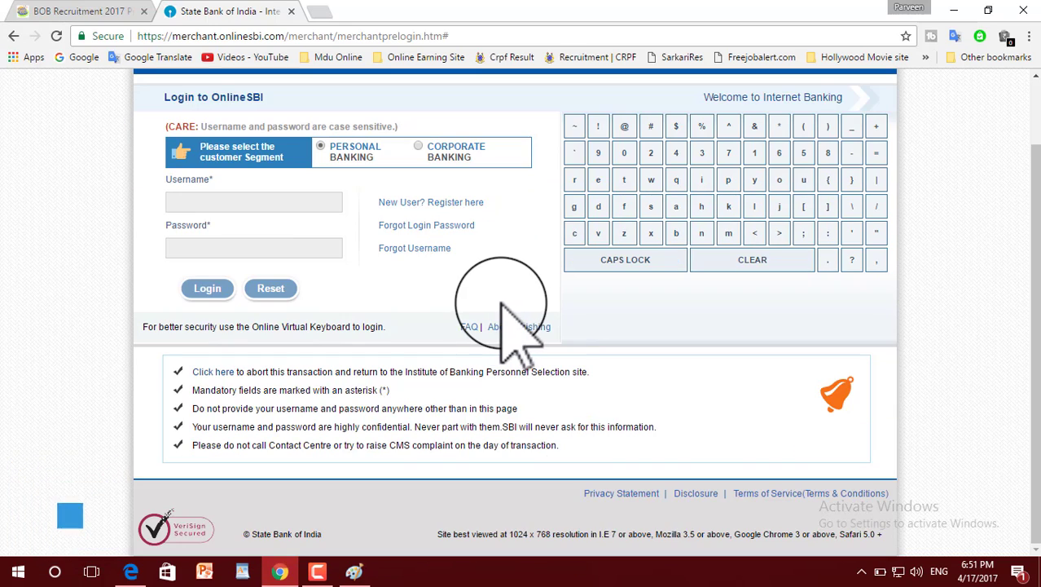
pyautogui.scroll(1, 501, 306)
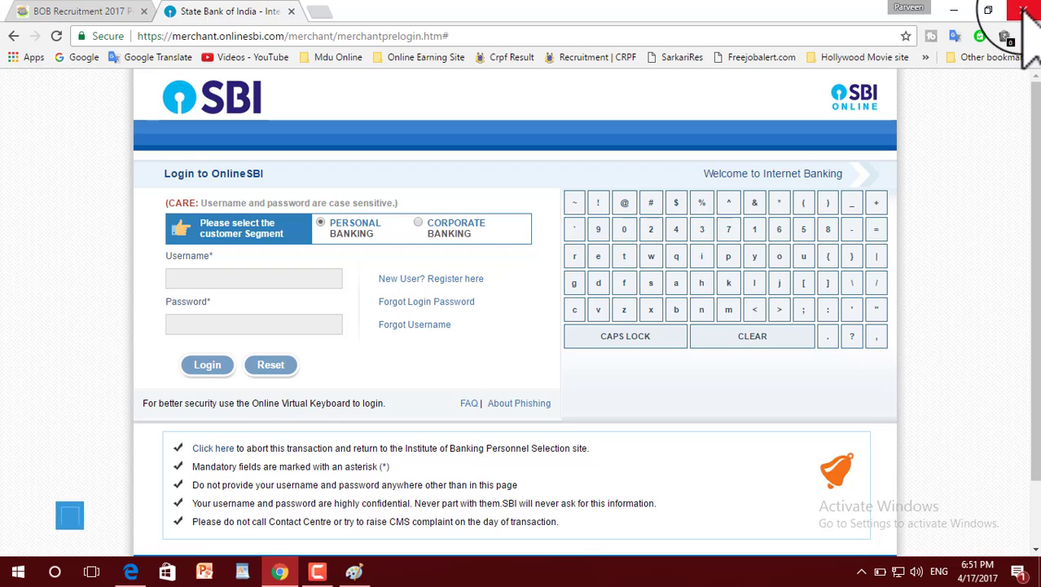
pyautogui.click(955, 11)
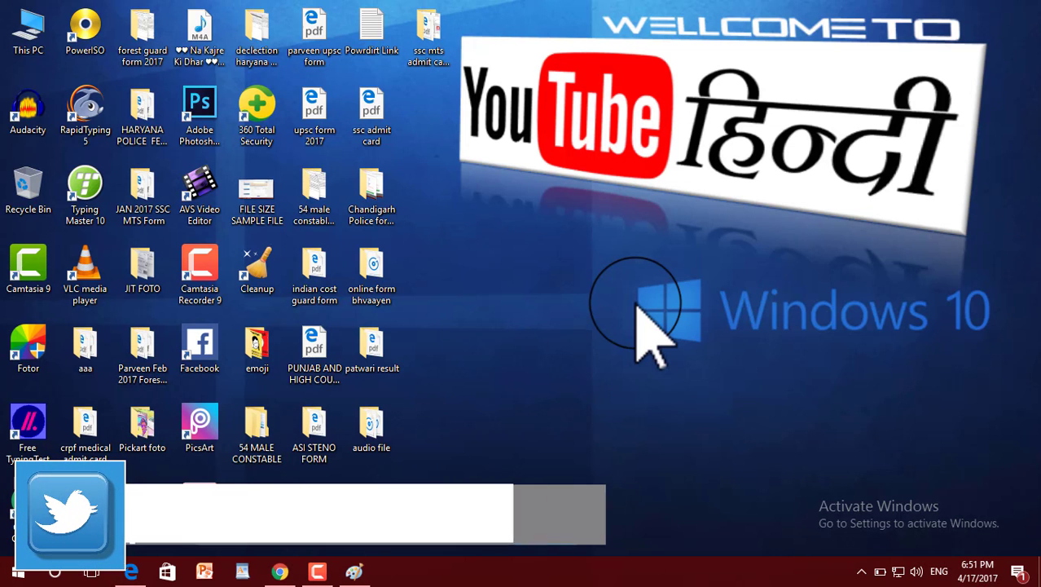